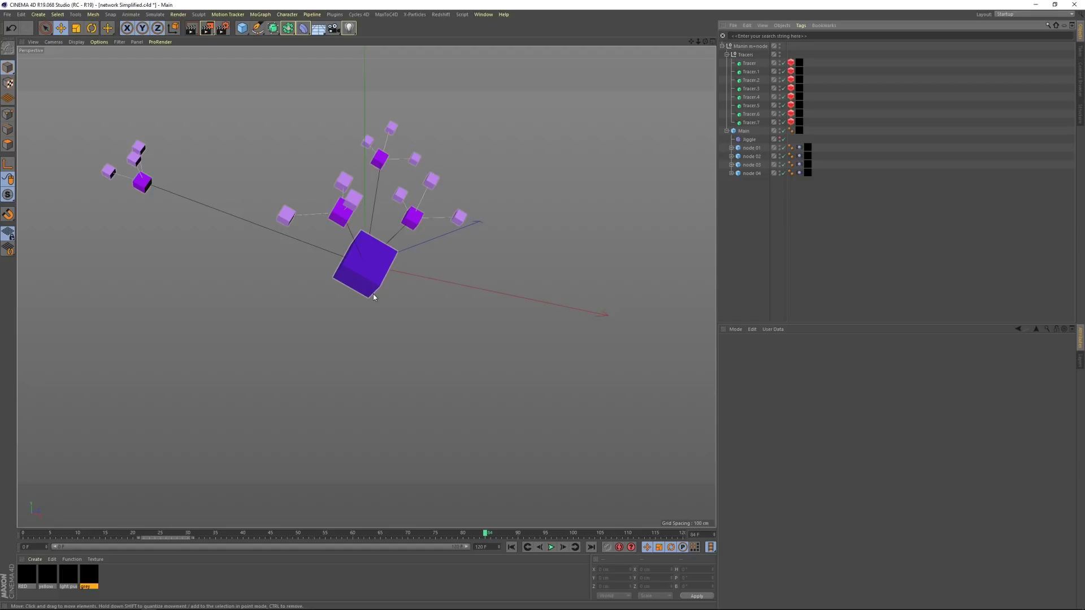
Start a new project and rename the platonic solid to 'main'
{"action": "left_click", "coordinate": [8, 14]}
{"action": "left_click", "coordinate": [22, 21]}
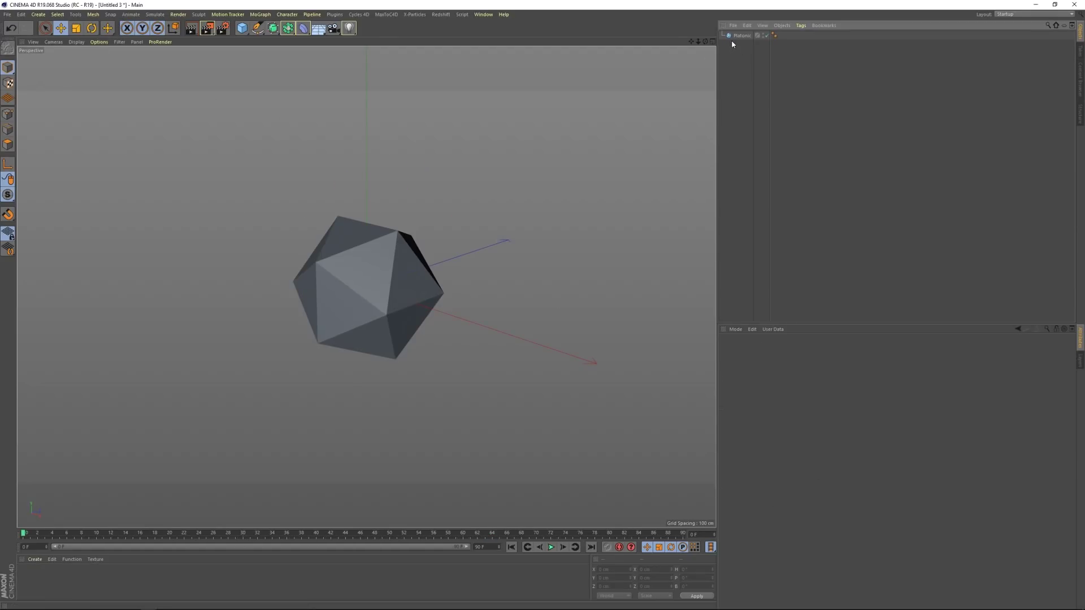
{"action": "left_click", "coordinate": [735, 35]}
{"action": "left_click", "coordinate": [738, 48]}
{"action": "left_click", "coordinate": [738, 35]}
{"action": "double_click", "coordinate": [741, 35]}
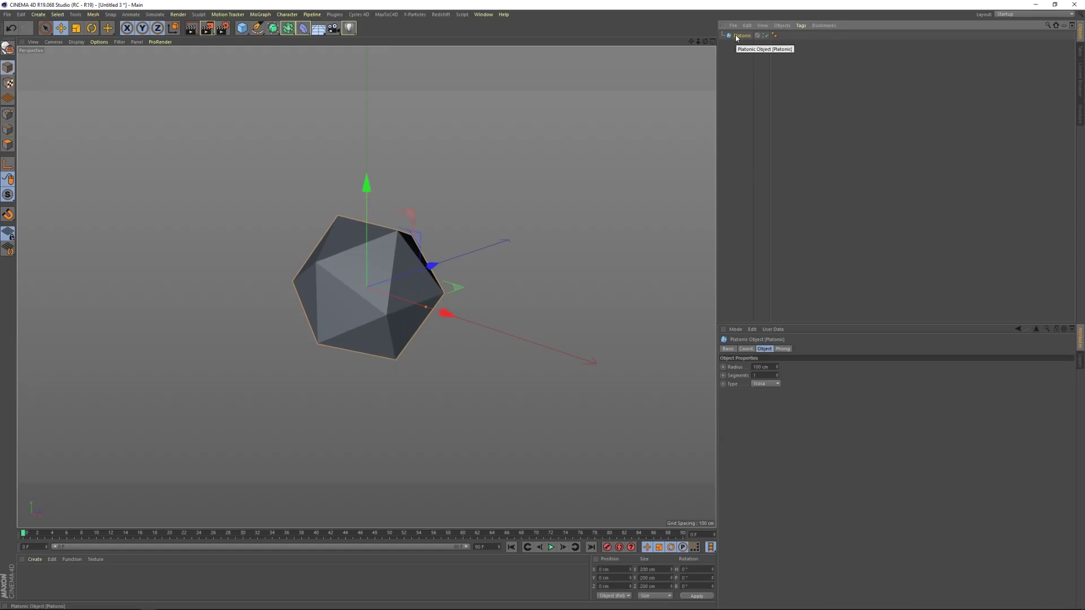
{"action": "type", "text": "main"}
{"action": "left_click", "coordinate": [621, 104]}
Add a 50 cm sphere, move it far out along Z, and parent it under main
{"action": "left_click", "coordinate": [242, 28]}
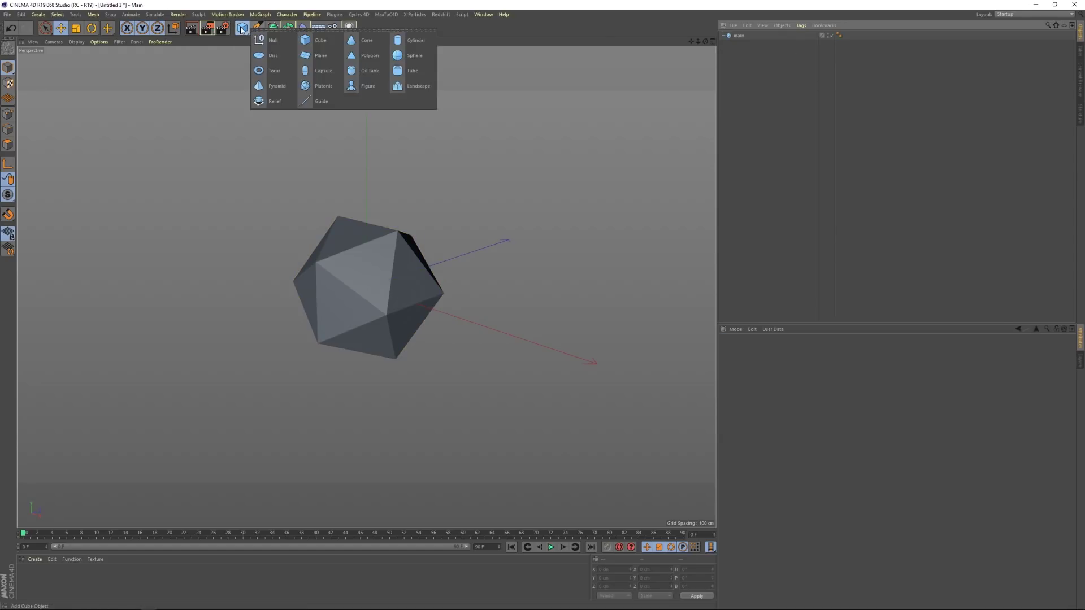
{"action": "left_click", "coordinate": [414, 55]}
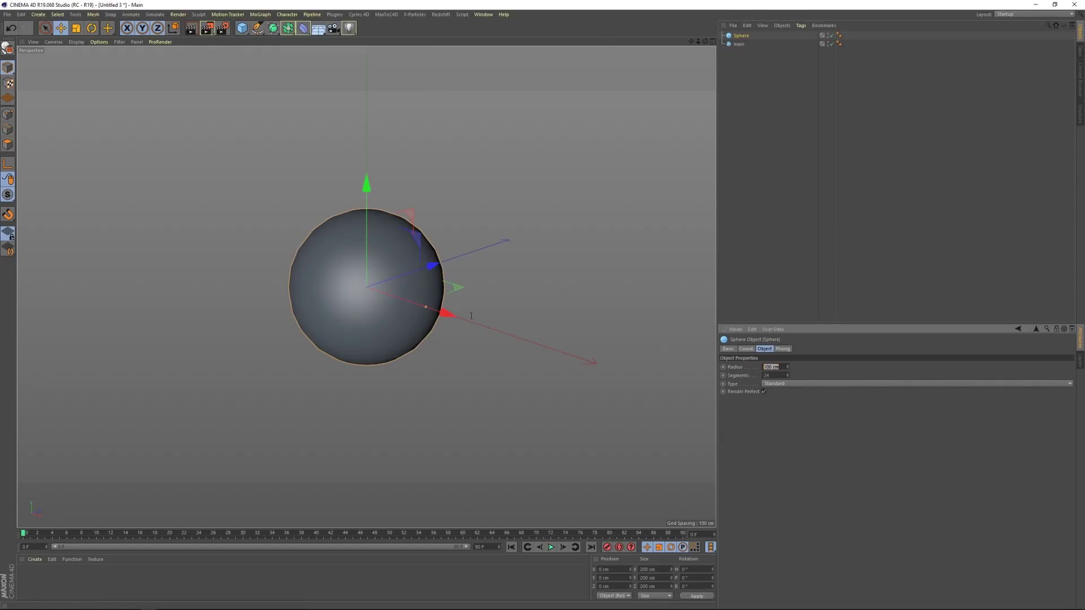
{"action": "type", "text": "50"}
{"action": "key", "text": "Return"}
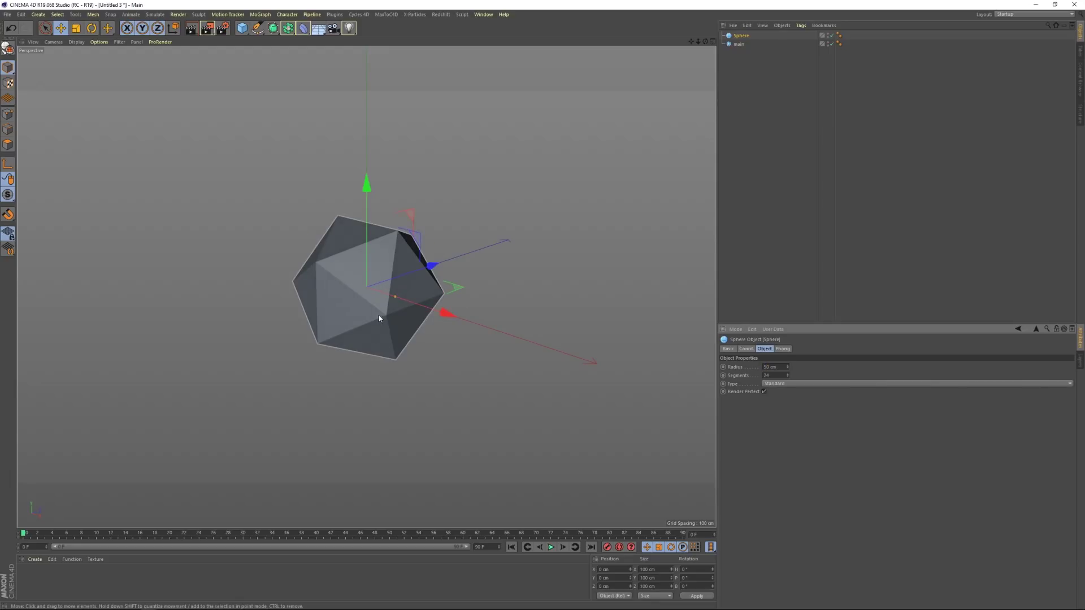
{"action": "left_click_drag", "start_coordinate": [433, 273], "coordinate": [658, 170]}
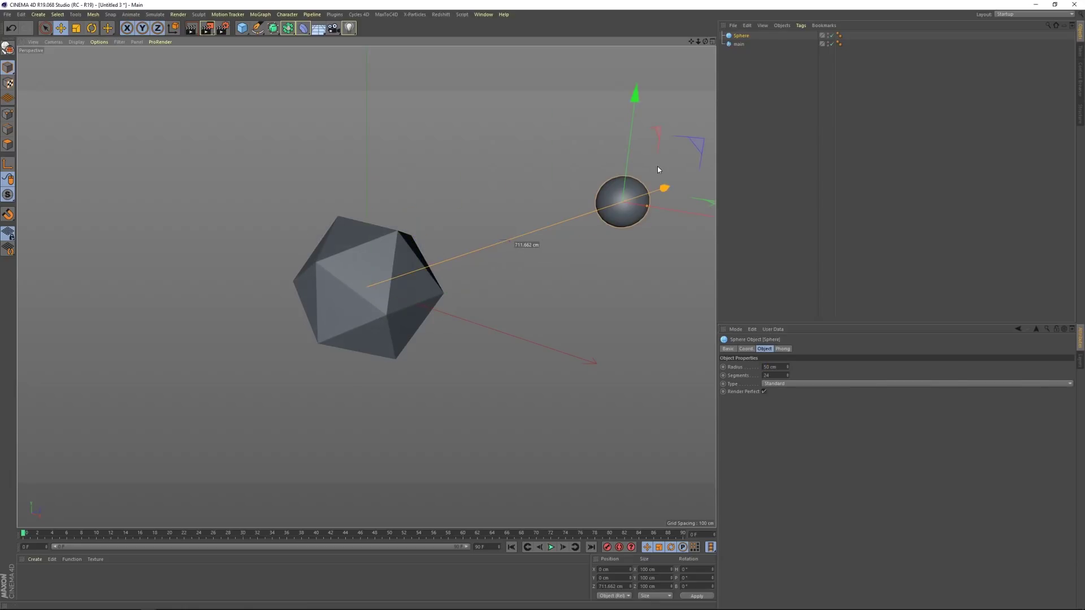
{"action": "mouse_move", "coordinate": [746, 36]}
{"action": "left_mouse_down"}
{"action": "mouse_move", "coordinate": [753, 64]}
{"action": "mouse_move", "coordinate": [744, 45]}
{"action": "left_mouse_up"}
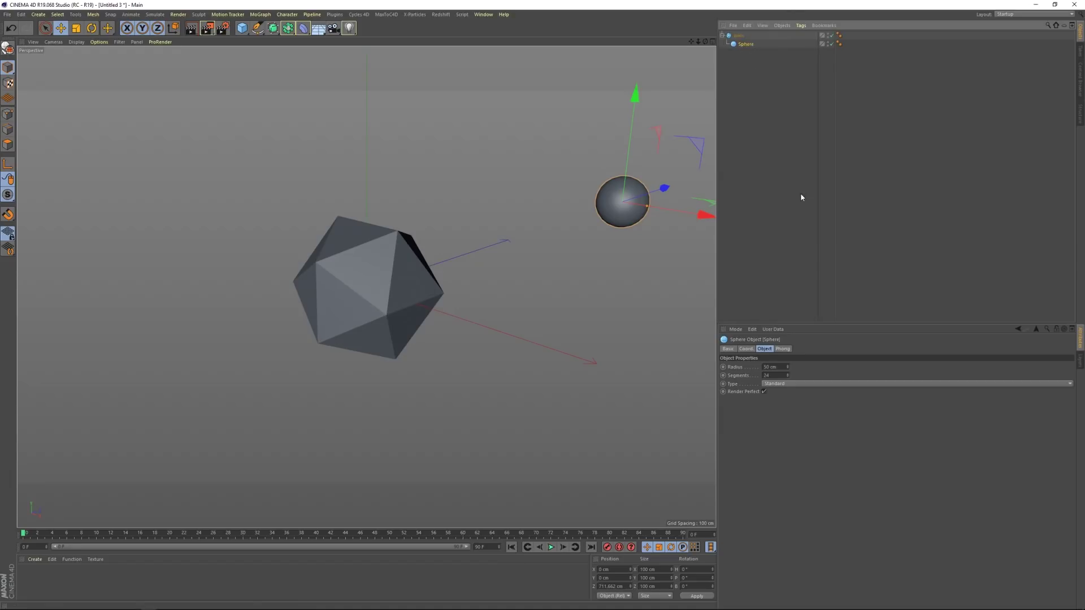
{"action": "left_click", "coordinate": [800, 192]}
{"action": "scroll", "coordinate": [480, 233], "scroll_direction": "down", "scroll_amount": 2}
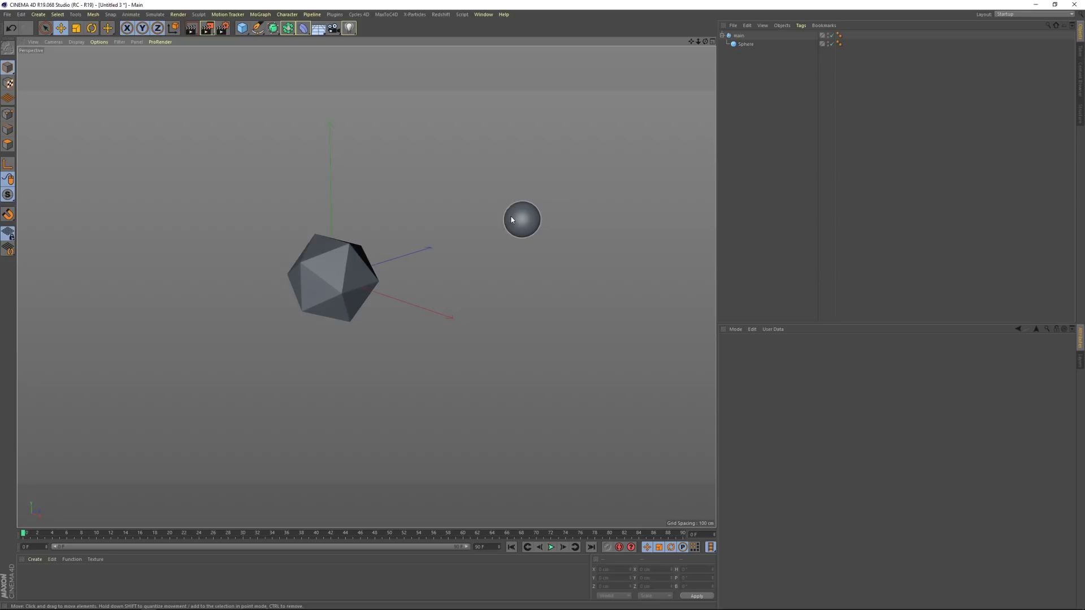
Add a Tracer object set to Connect All Objects tracing mode
{"action": "left_click", "coordinate": [260, 14]}
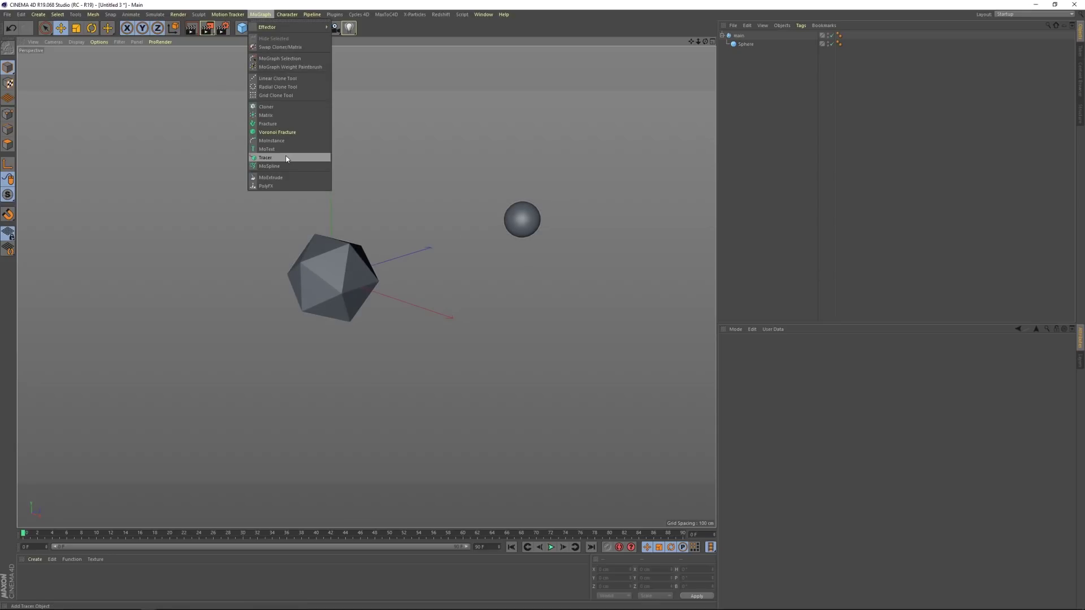
{"action": "left_click", "coordinate": [287, 159]}
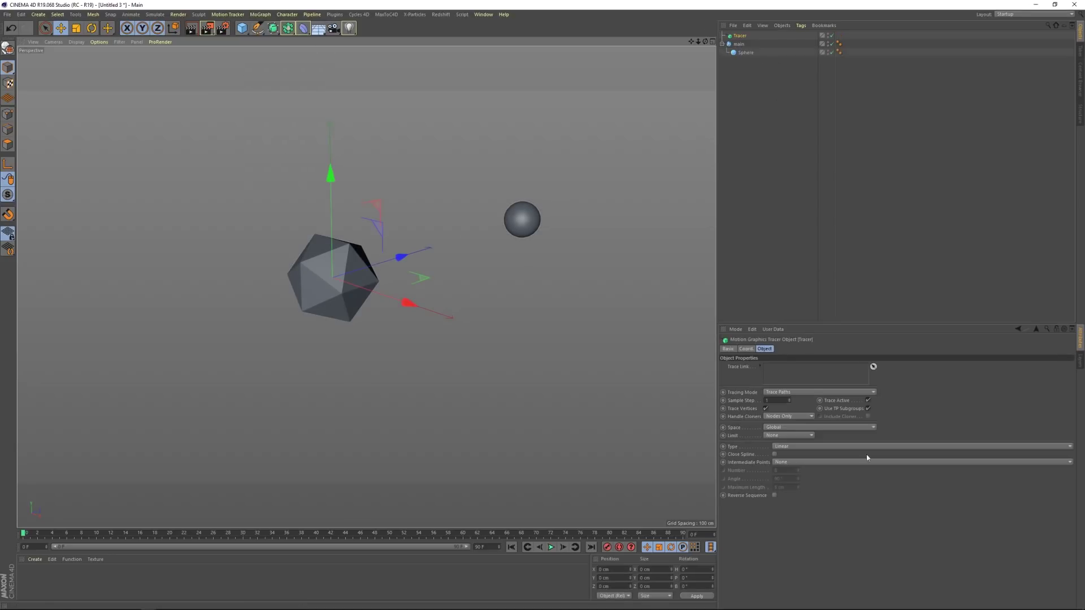
{"action": "left_click", "coordinate": [790, 393]}
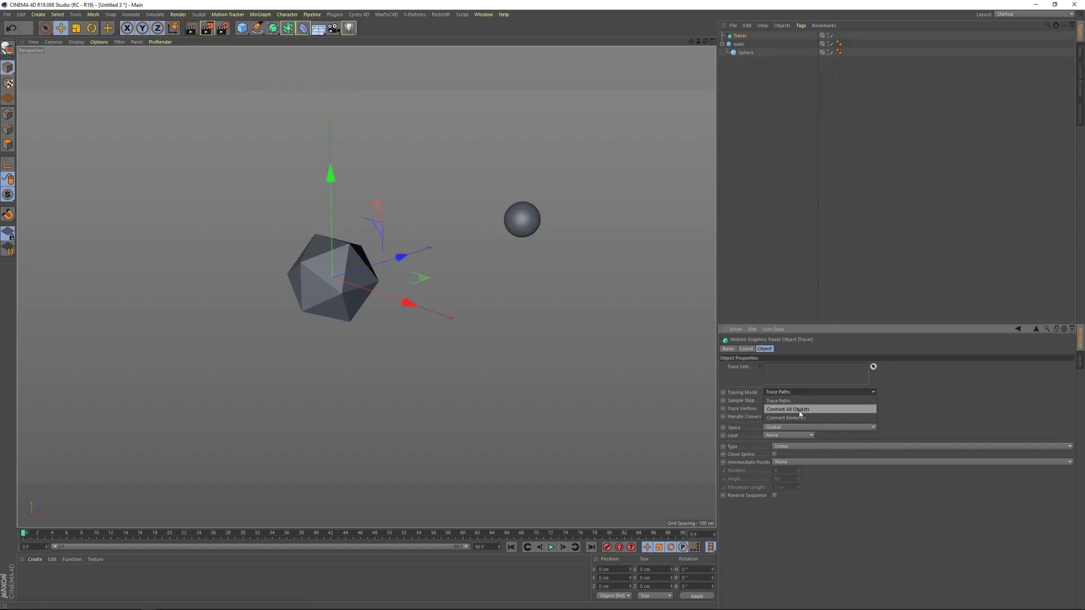
{"action": "left_click", "coordinate": [797, 409]}
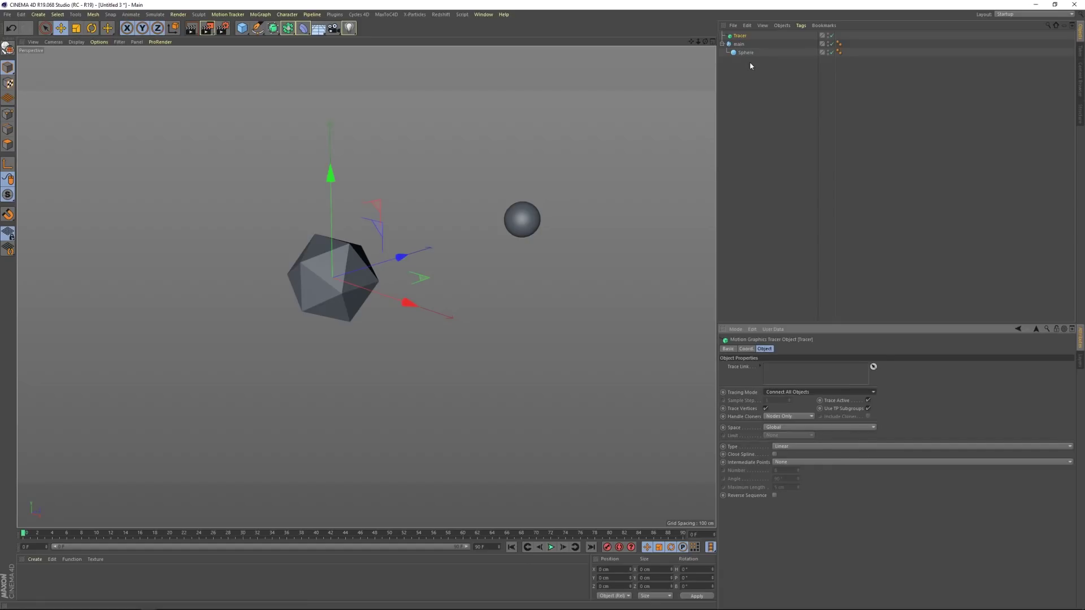
Link main and Sphere in the Tracer, with Trace Vertices and Use TP Subgroups turned off
{"action": "left_click_drag", "start_coordinate": [738, 44], "coordinate": [853, 301]}
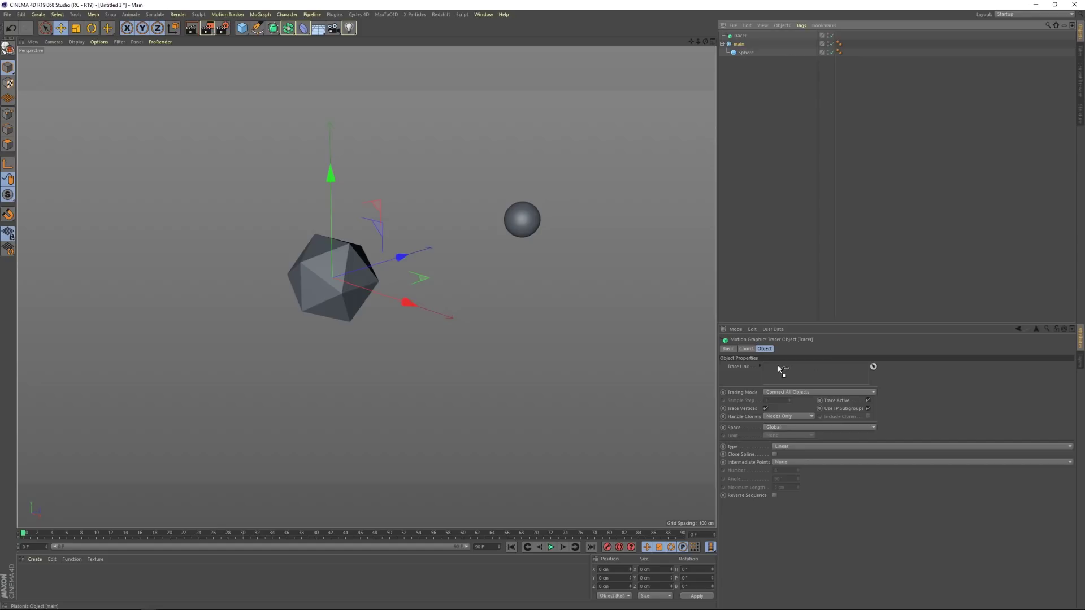
{"action": "left_click_drag", "start_coordinate": [778, 365], "coordinate": [779, 367]}
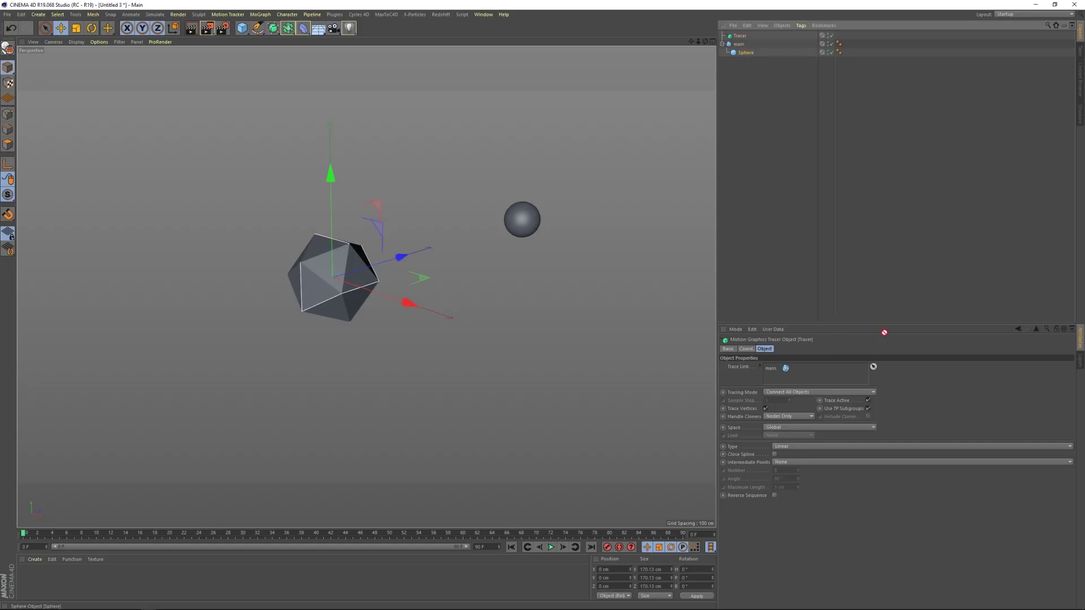
{"action": "left_click_drag", "start_coordinate": [884, 332], "coordinate": [779, 382]}
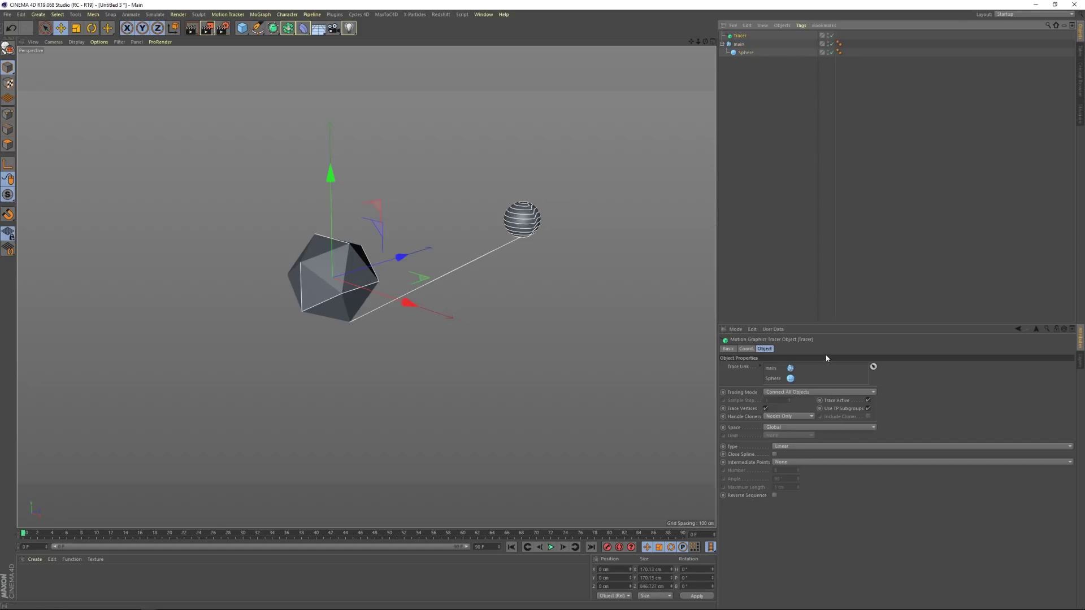
{"action": "left_click", "coordinate": [765, 408]}
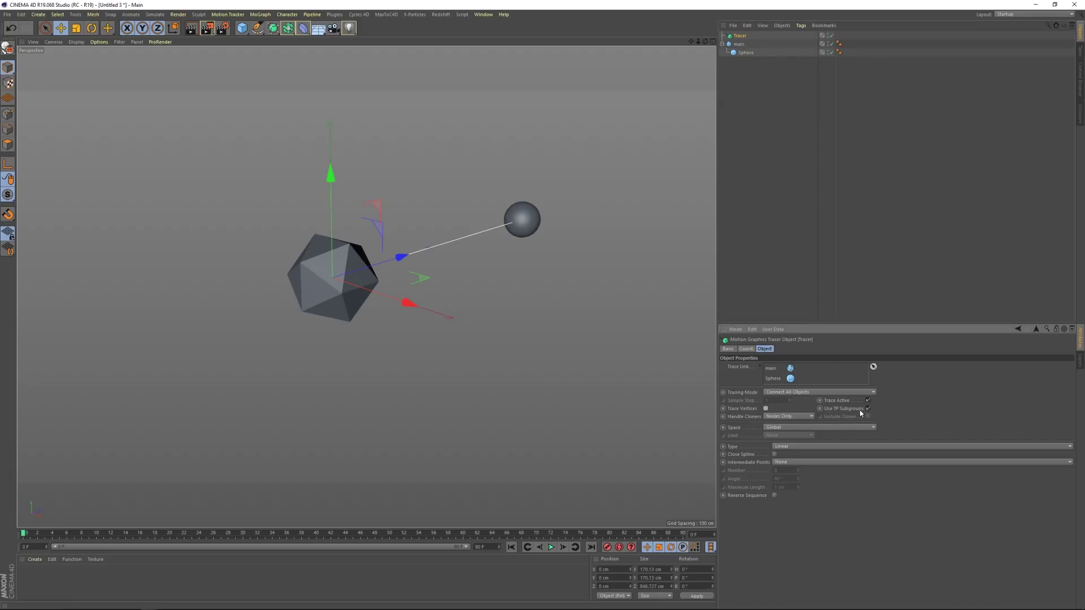
{"action": "left_click", "coordinate": [868, 409]}
{"action": "left_click", "coordinate": [622, 310]}
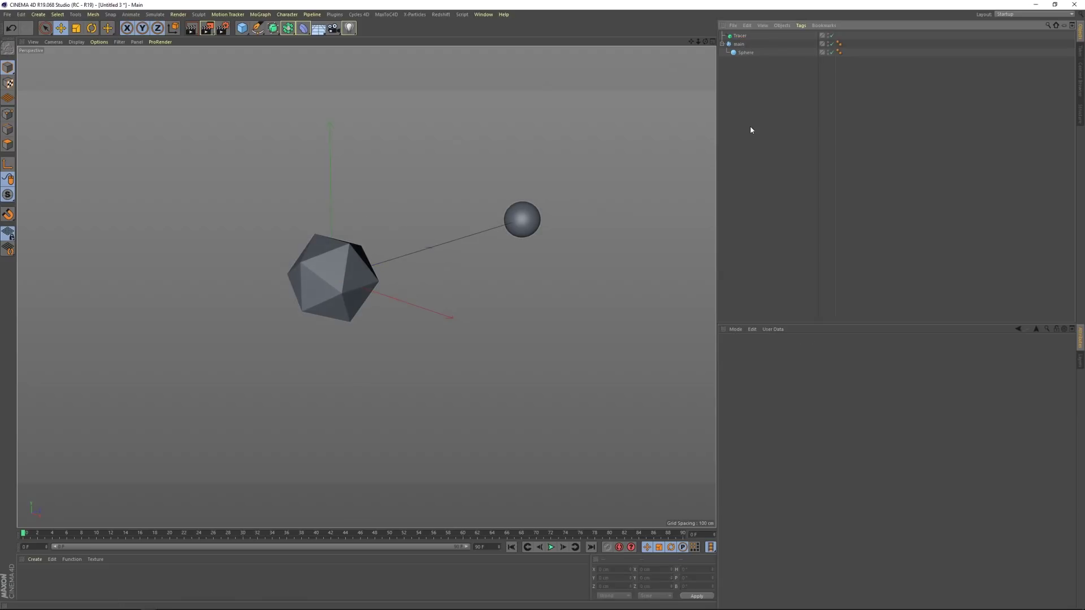
Keyframe the sphere's position with P.Z set to 0 at the start frame
{"action": "left_click", "coordinate": [745, 53]}
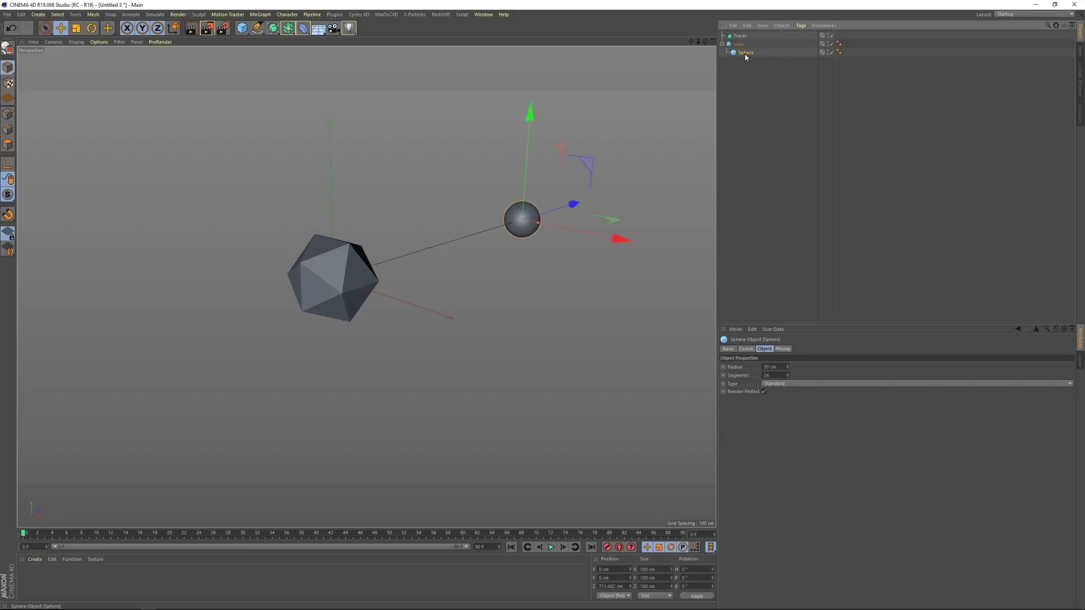
{"action": "left_click", "coordinate": [746, 349]}
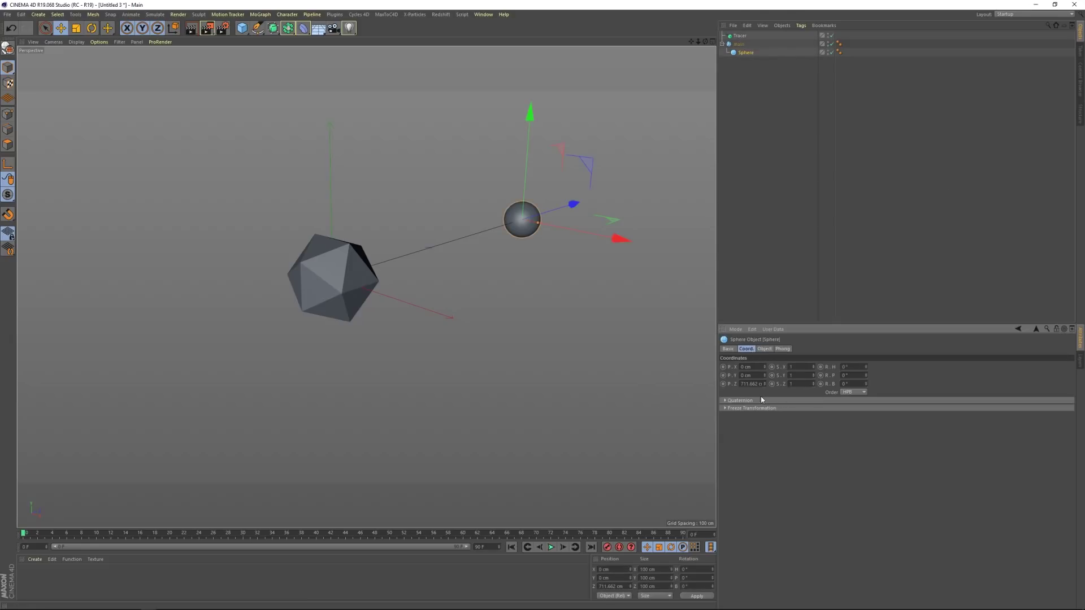
{"action": "left_click", "coordinate": [723, 385], "text": "ctrl"}
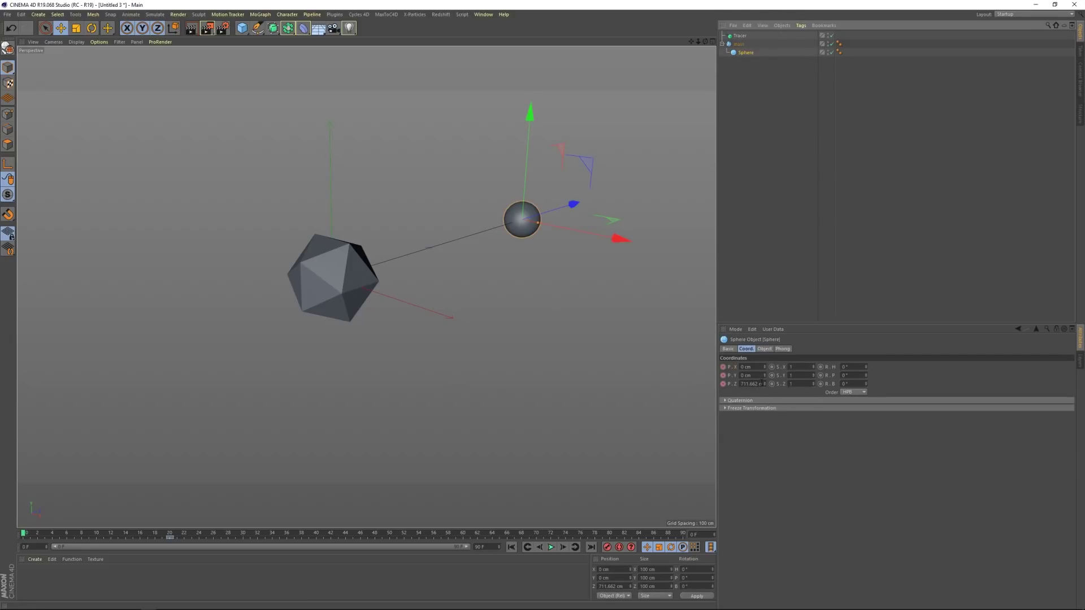
{"action": "type", "text": "0"}
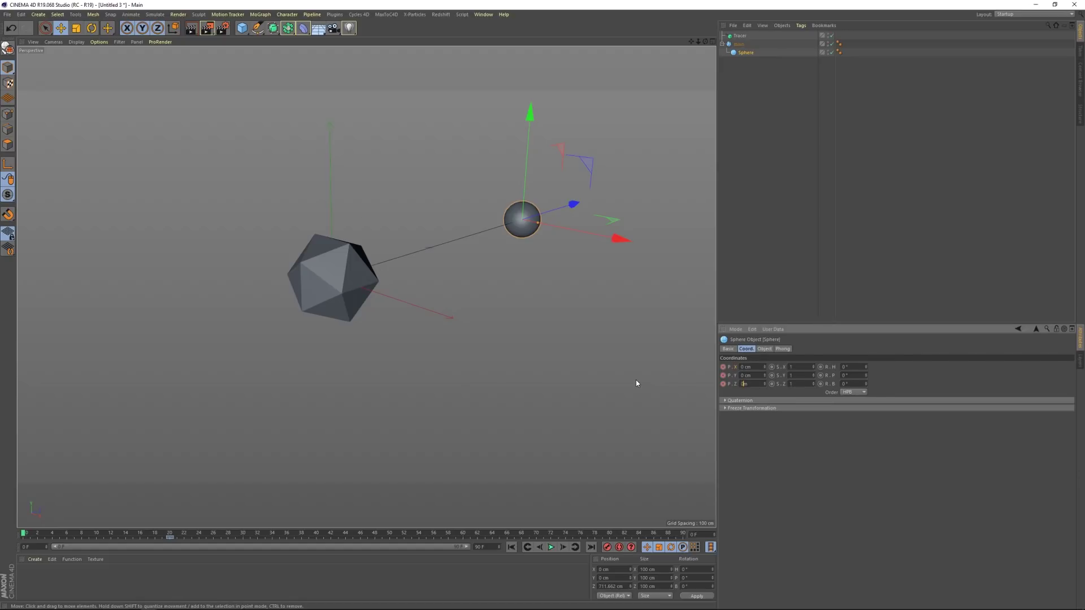
{"action": "key", "text": "Return"}
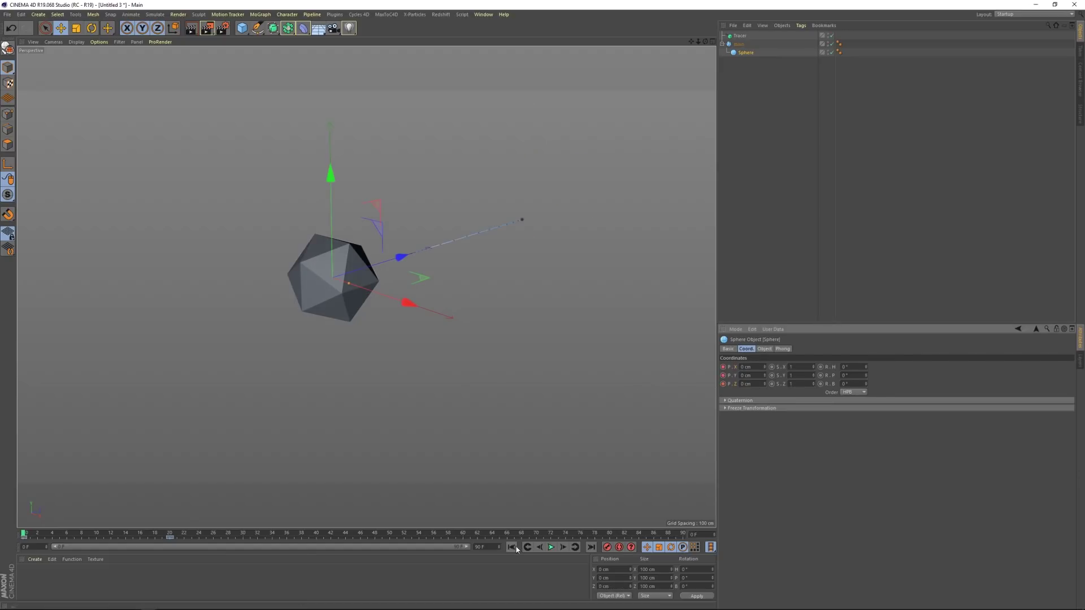
Preview the sphere moving out from the icosahedron with the tracer line following it
{"action": "left_click", "coordinate": [552, 548]}
{"action": "left_click", "coordinate": [551, 548]}
{"action": "left_click", "coordinate": [740, 124]}
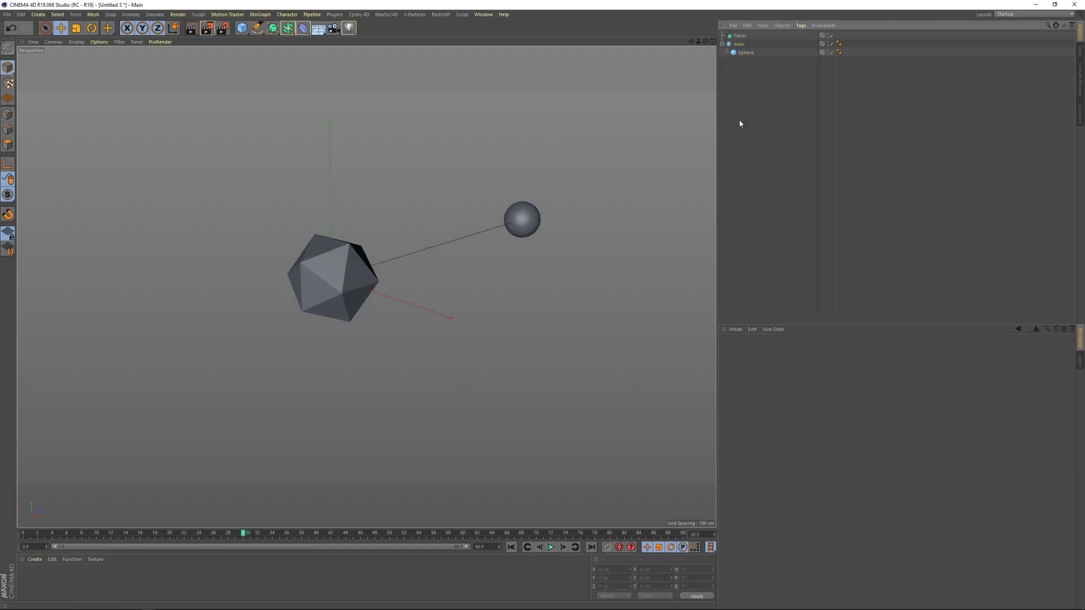
{"action": "left_click", "coordinate": [520, 217]}
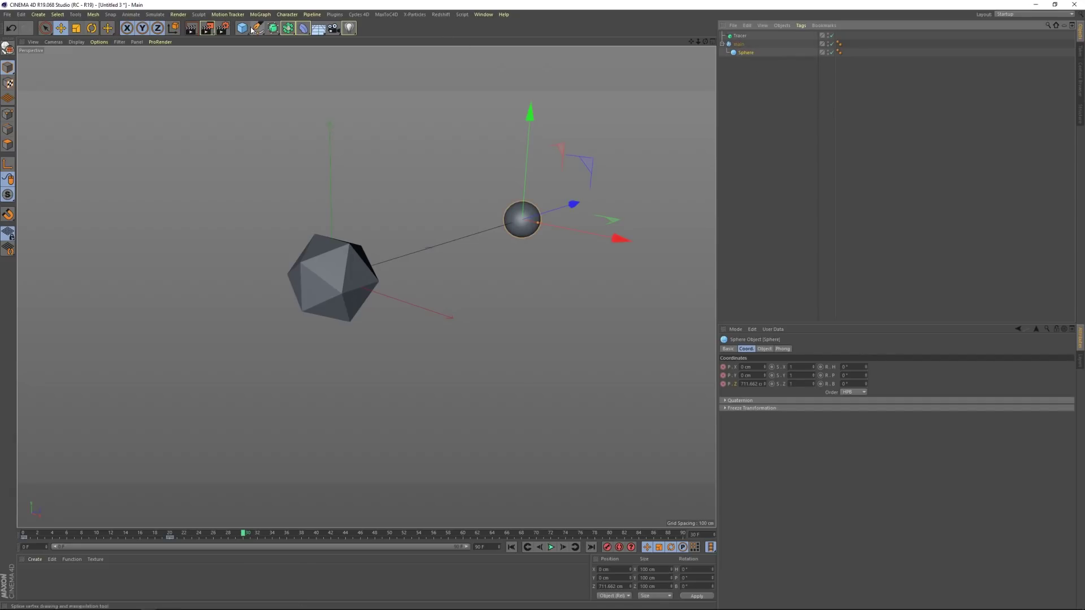
{"action": "left_click", "coordinate": [242, 27]}
Place three 25 cm cubes far out along Z as children of the sphere
{"action": "left_click", "coordinate": [320, 40]}
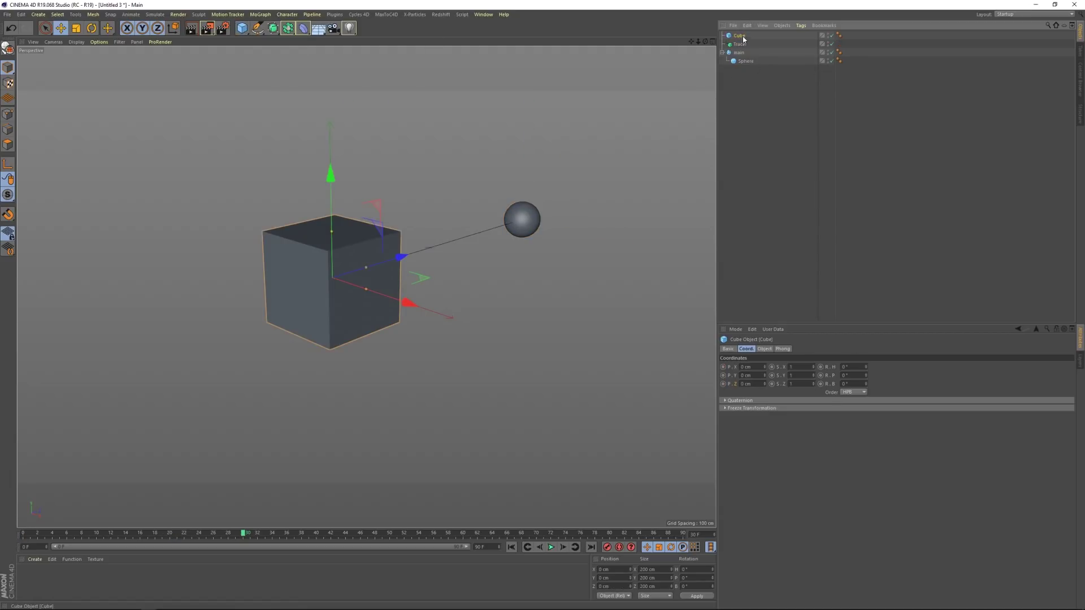
{"action": "left_click", "coordinate": [764, 348]}
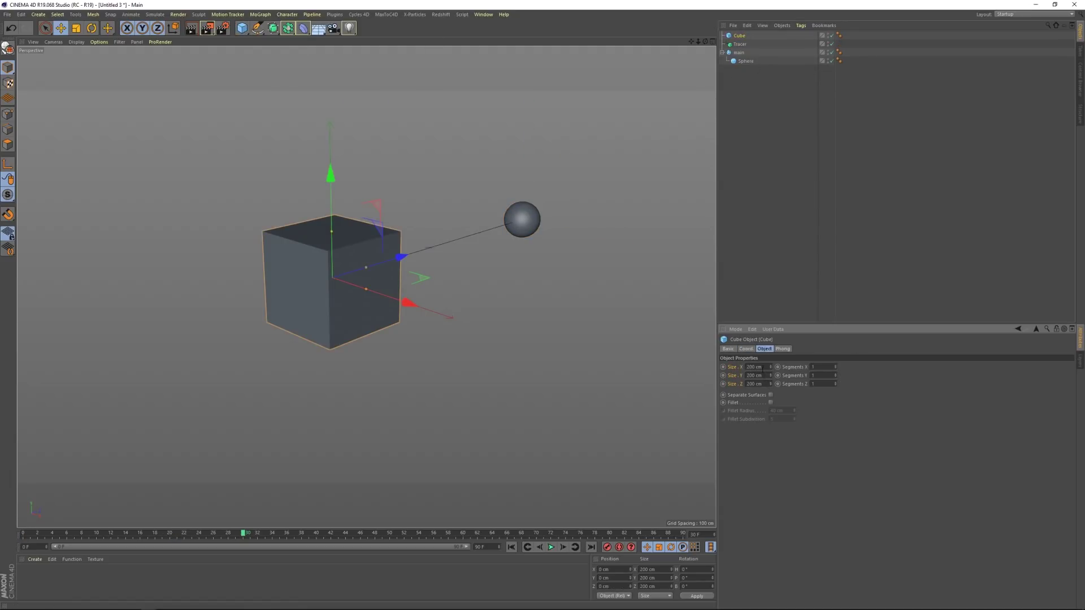
{"action": "type", "text": "25"}
{"action": "key", "text": "Return"}
{"action": "left_click_drag", "start_coordinate": [399, 253], "coordinate": [659, 191]}
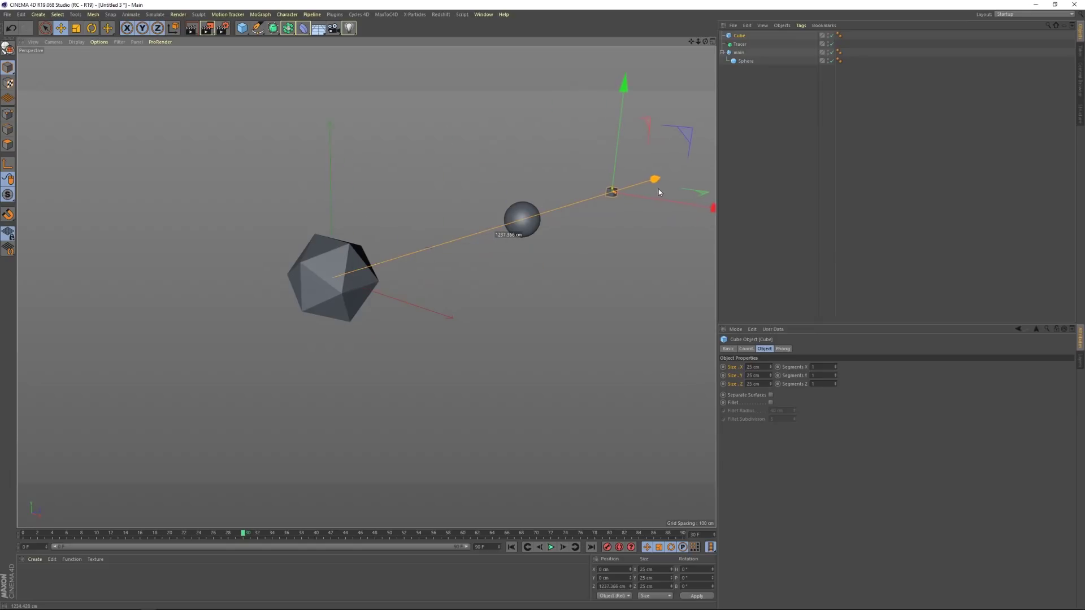
{"action": "key", "text": "ctrl+c"}
{"action": "key", "text": "ctrl+v"}
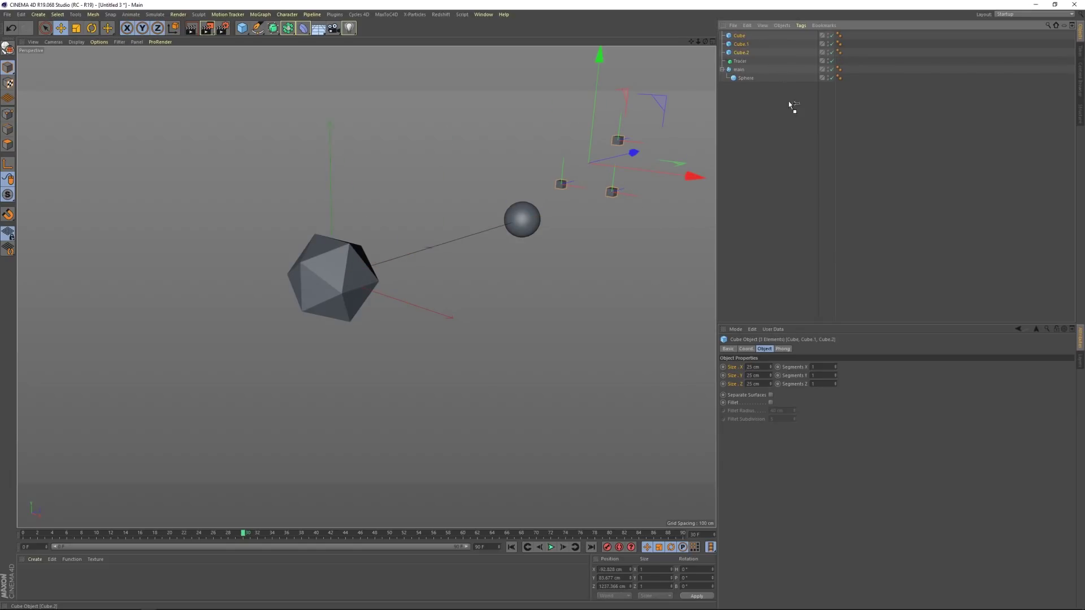
{"action": "left_click_drag", "start_coordinate": [748, 84], "coordinate": [746, 78]}
Rename the sphere 'Nudde 01' and the cubes 'Sub 01', 'Sub 02' and 'Sub 03'
{"action": "double_click", "coordinate": [754, 53]}
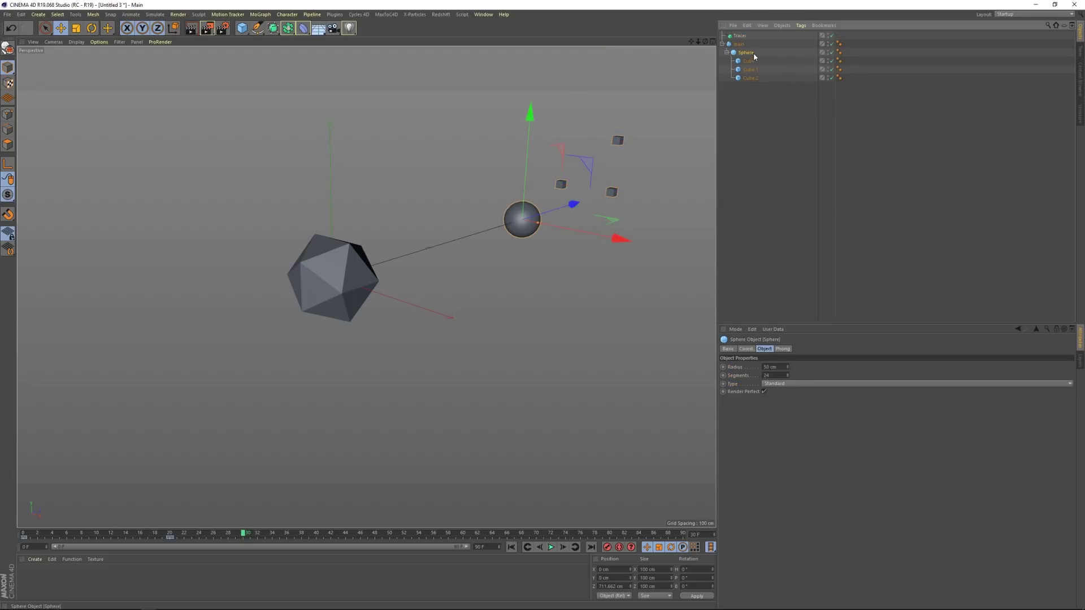
{"action": "type", "text": "Nuddel"}
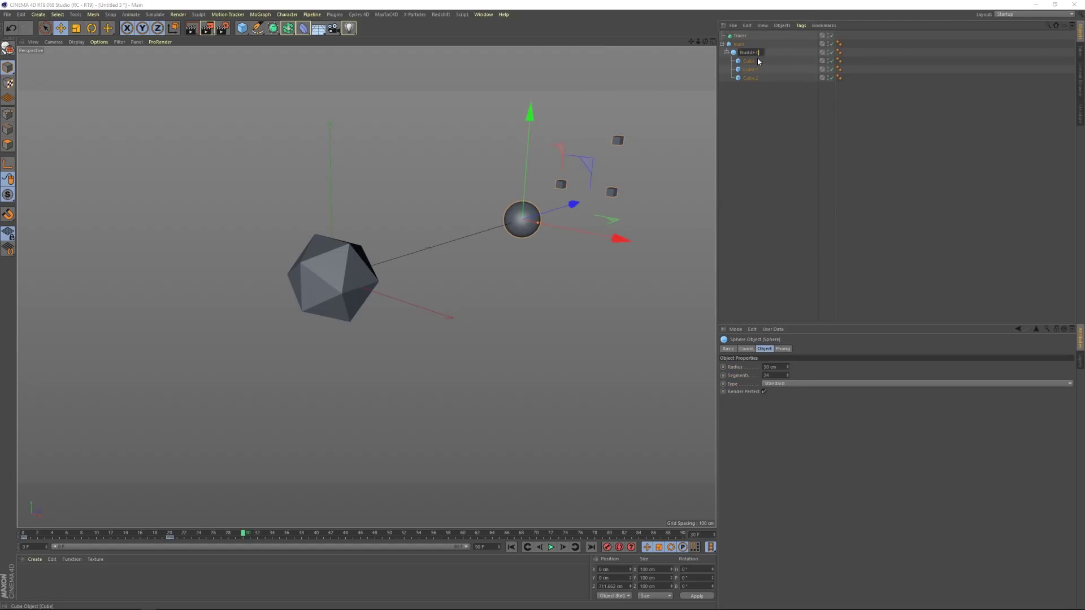
{"action": "key", "text": "Return"}
{"action": "left_click", "coordinate": [750, 61]}
{"action": "double_click", "coordinate": [749, 62]}
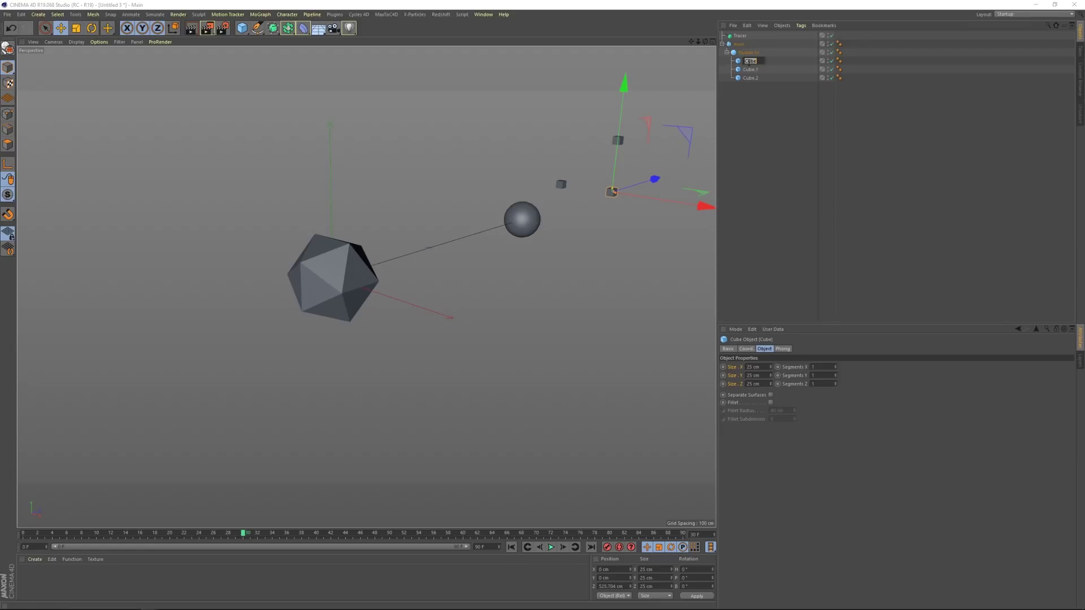
{"action": "type", "text": "Sub 01"}
{"action": "double_click", "coordinate": [751, 69]}
{"action": "type", "text": "S"}
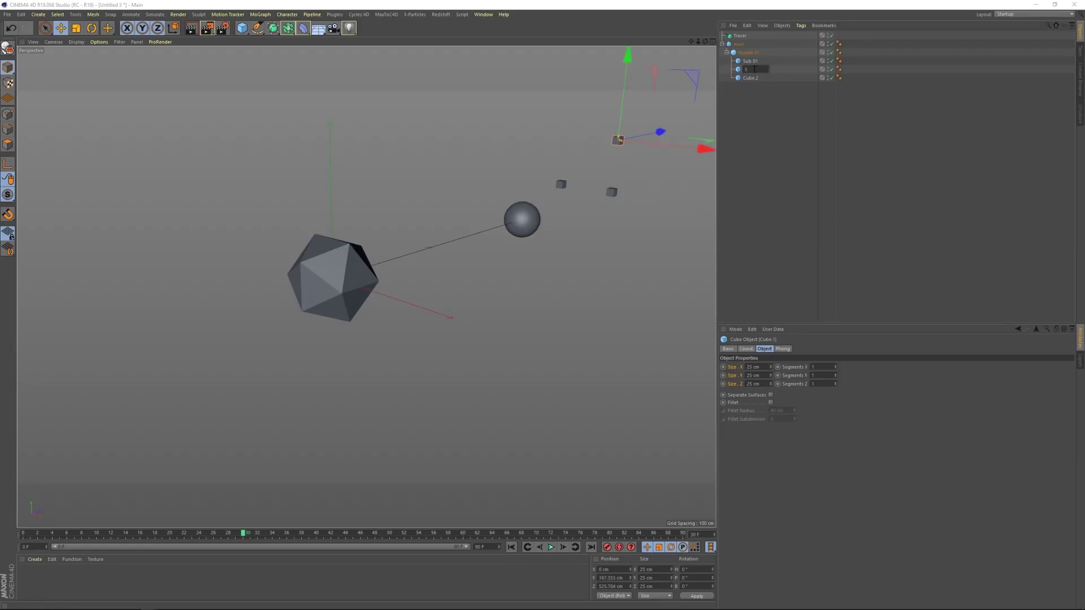
{"action": "type", "text": "ub 02"}
{"action": "double_click", "coordinate": [751, 77]}
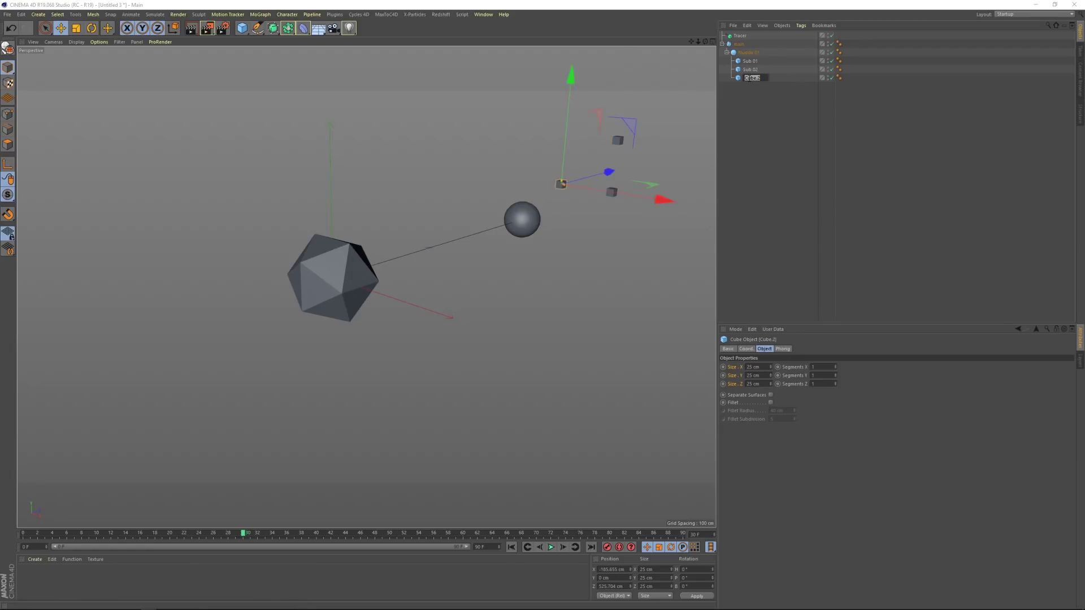
{"action": "type", "text": "Sub 03"}
{"action": "key", "text": "Return"}
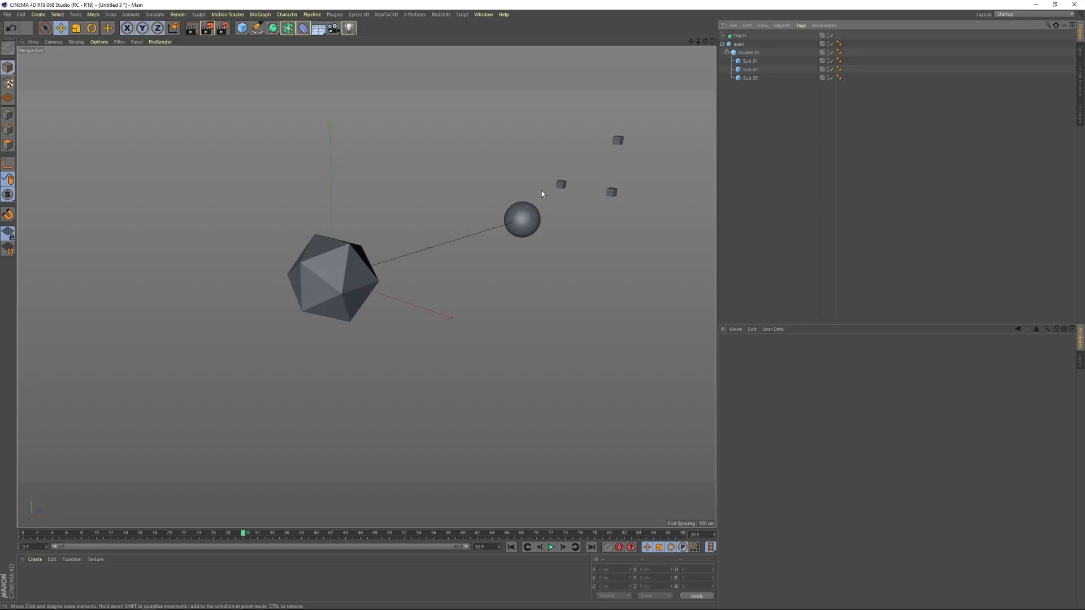
Group the tracer inside a new Null named 'Tracer'
{"action": "left_click_drag", "start_coordinate": [242, 28], "coordinate": [257, 45]}
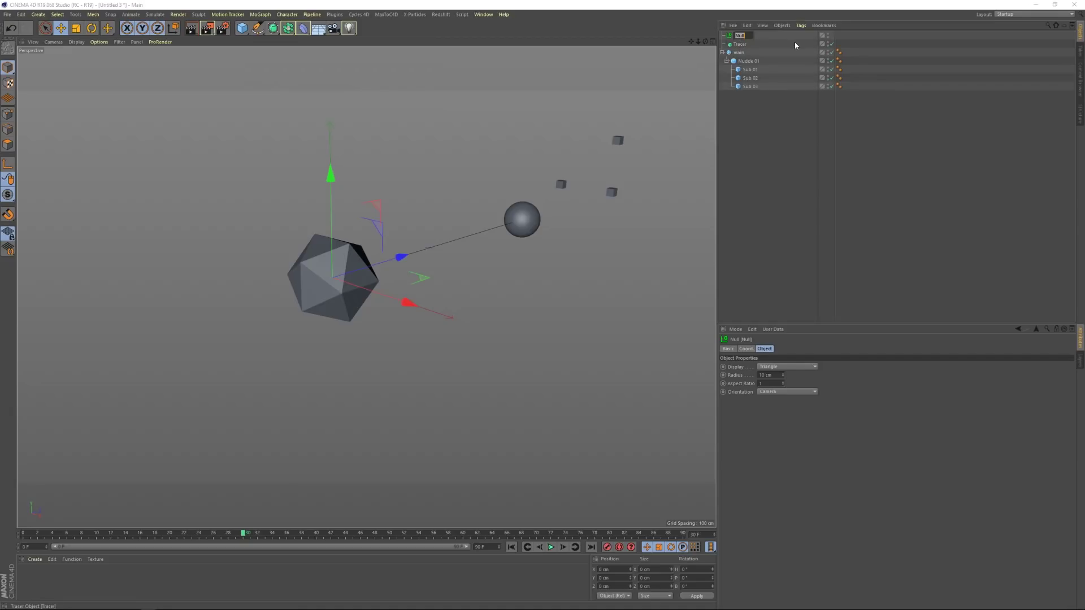
{"action": "type", "text": "Tracer"}
{"action": "key", "text": "Return"}
{"action": "left_click_drag", "start_coordinate": [795, 43], "coordinate": [746, 35]}
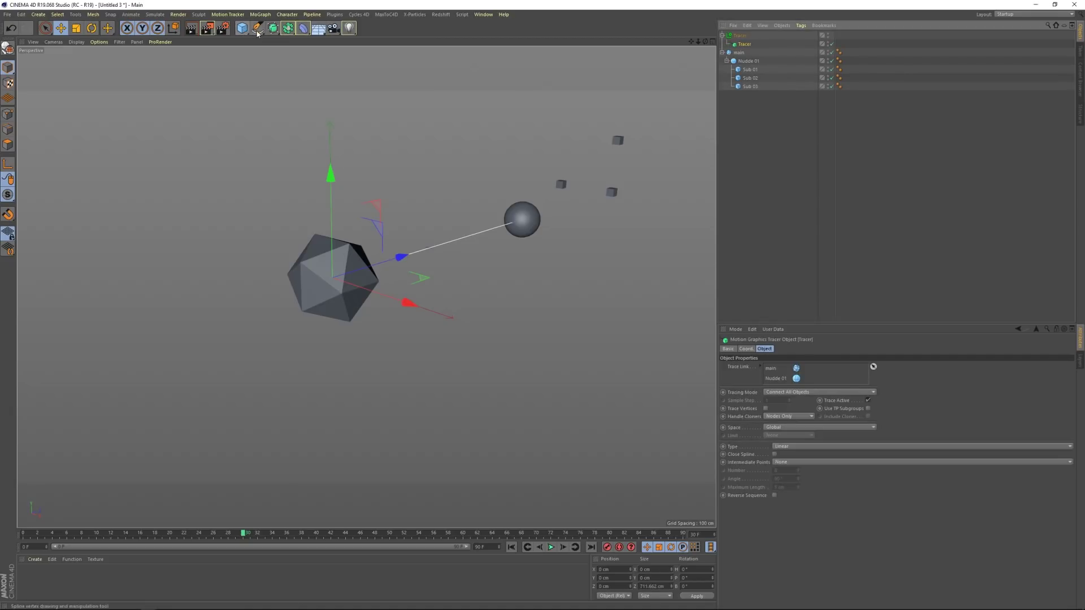
Add a SubTracer null under Nudde 01 and fill it with three tracer copies
{"action": "left_click_drag", "start_coordinate": [249, 35], "coordinate": [249, 35]}
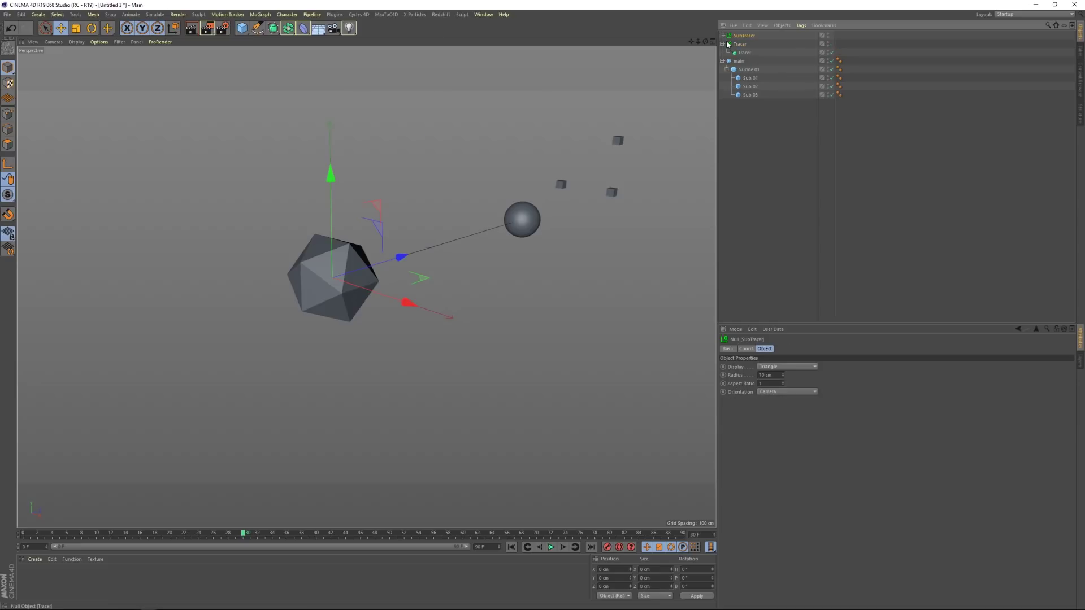
{"action": "left_click_drag", "start_coordinate": [728, 44], "coordinate": [756, 71]}
{"action": "left_click", "coordinate": [768, 165]}
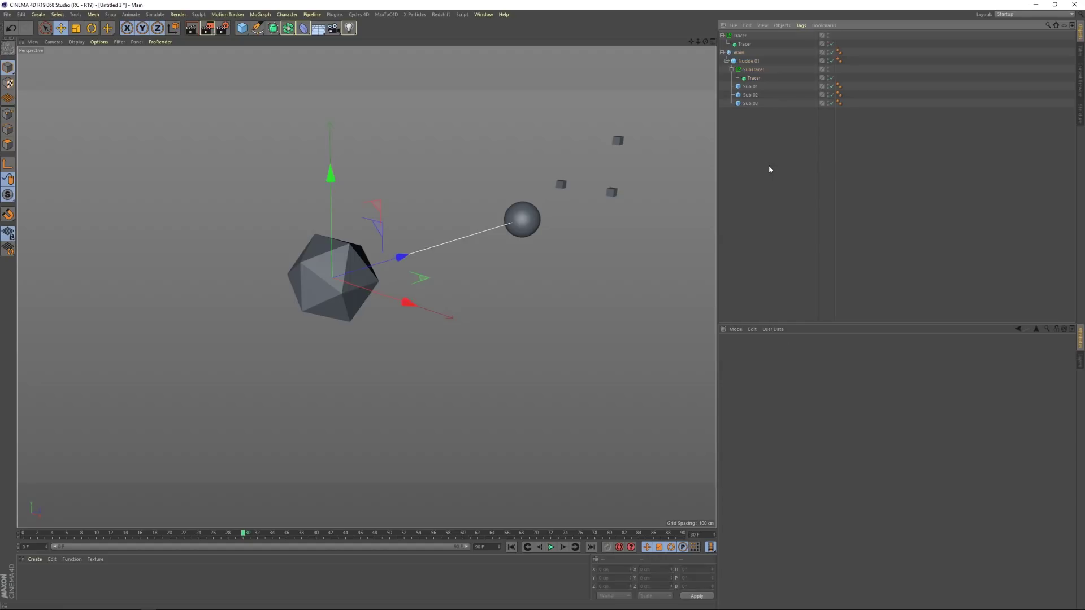
{"action": "left_click", "coordinate": [754, 78]}
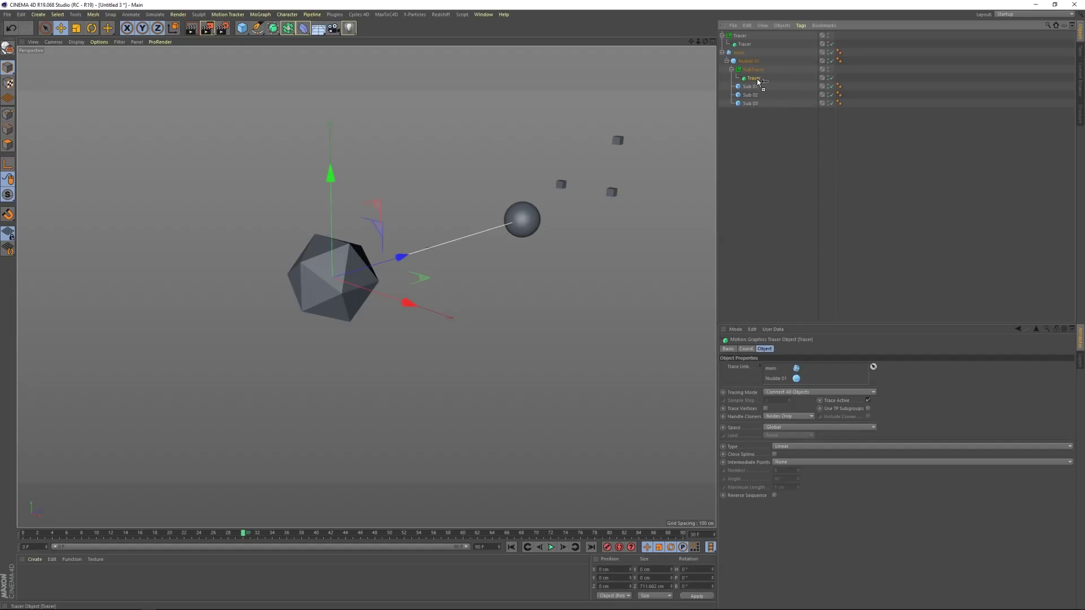
{"action": "left_click_drag", "start_coordinate": [758, 80], "coordinate": [761, 91], "text": "ctrl"}
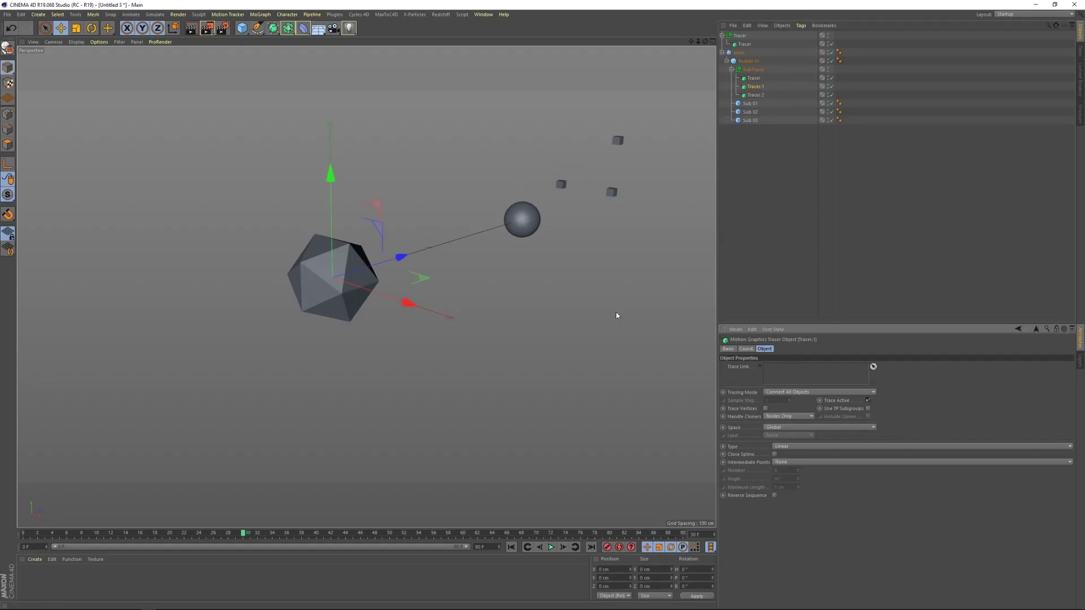
{"action": "left_click", "coordinate": [759, 83]}
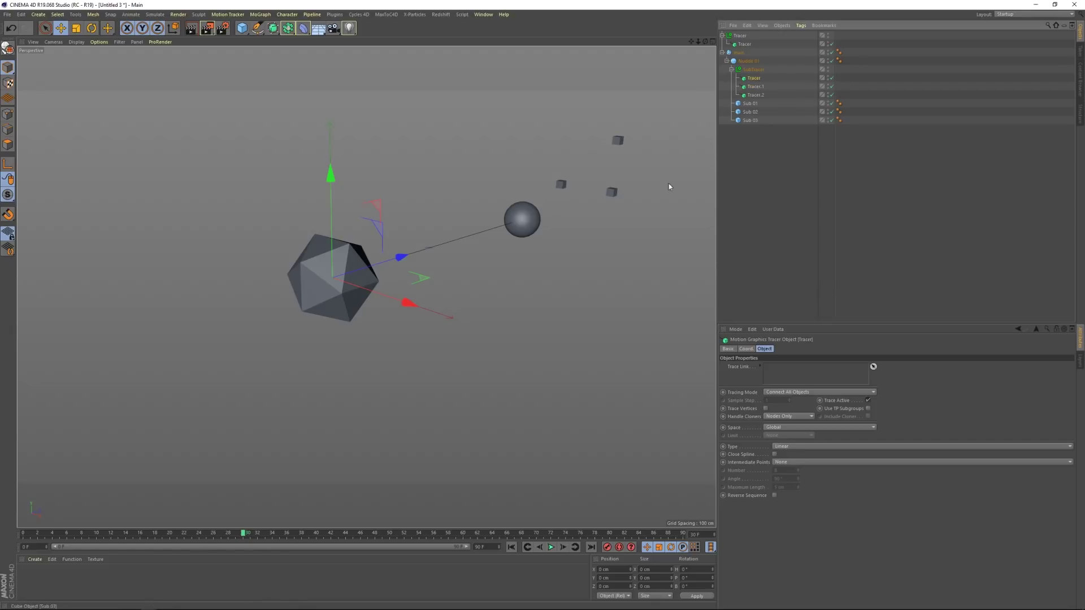
{"action": "left_click", "coordinate": [760, 367]}
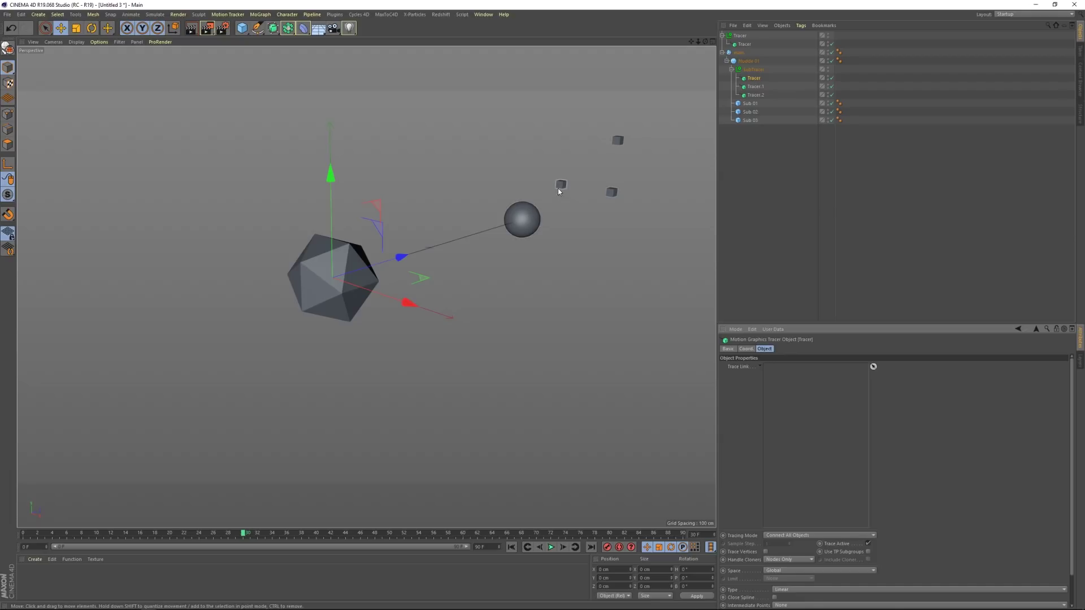
Link Nudde 01 and Sub 01 into the first SubTracer tracer's Trace Link
{"action": "left_click_drag", "start_coordinate": [750, 66], "coordinate": [842, 370]}
{"action": "left_click_drag", "start_coordinate": [751, 103], "coordinate": [802, 412]}
{"action": "left_click", "coordinate": [754, 87]}
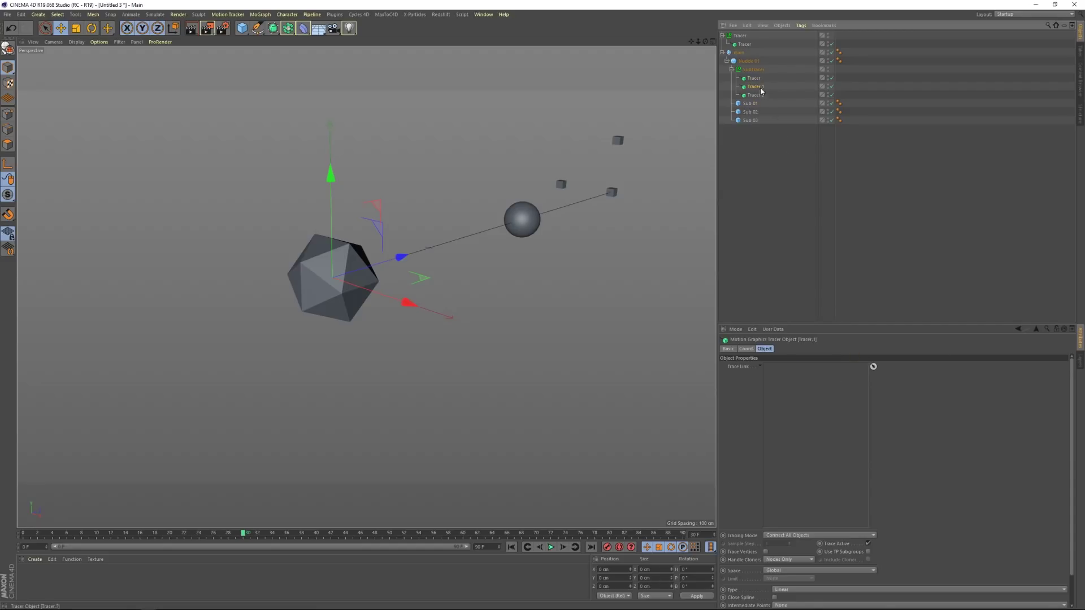
Select the three Sub cubes, Sub 01 to Sub 03
{"action": "left_click", "coordinate": [769, 205]}
{"action": "left_click", "coordinate": [761, 104]}
{"action": "left_click", "coordinate": [762, 120], "text": "shift"}
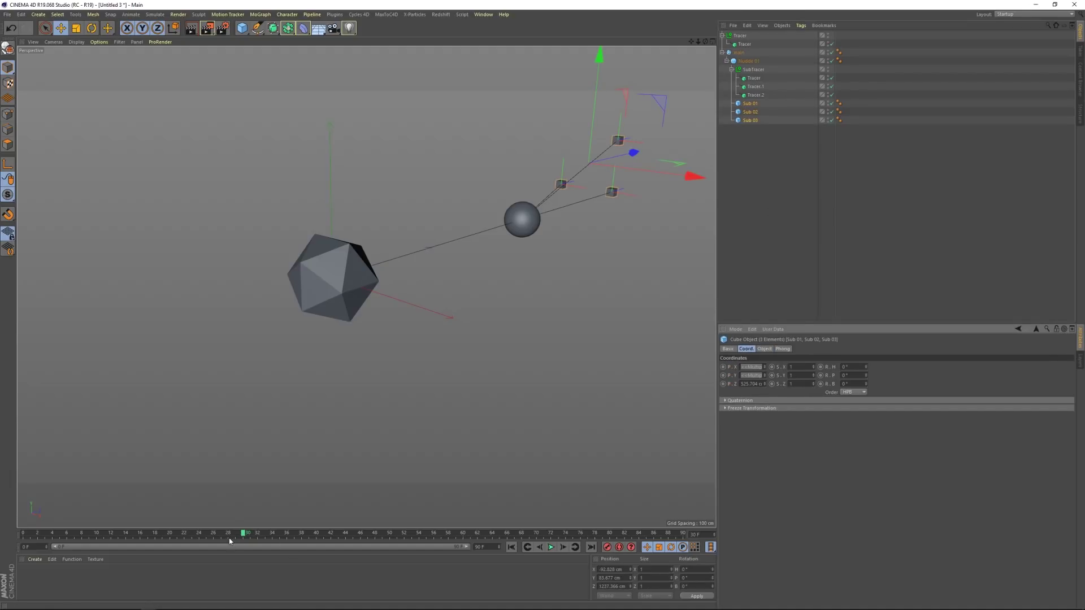
Keyframe the Sub cubes' X, Y and Z positions at frame 17
{"action": "left_click_drag", "start_coordinate": [228, 534], "coordinate": [150, 531]}
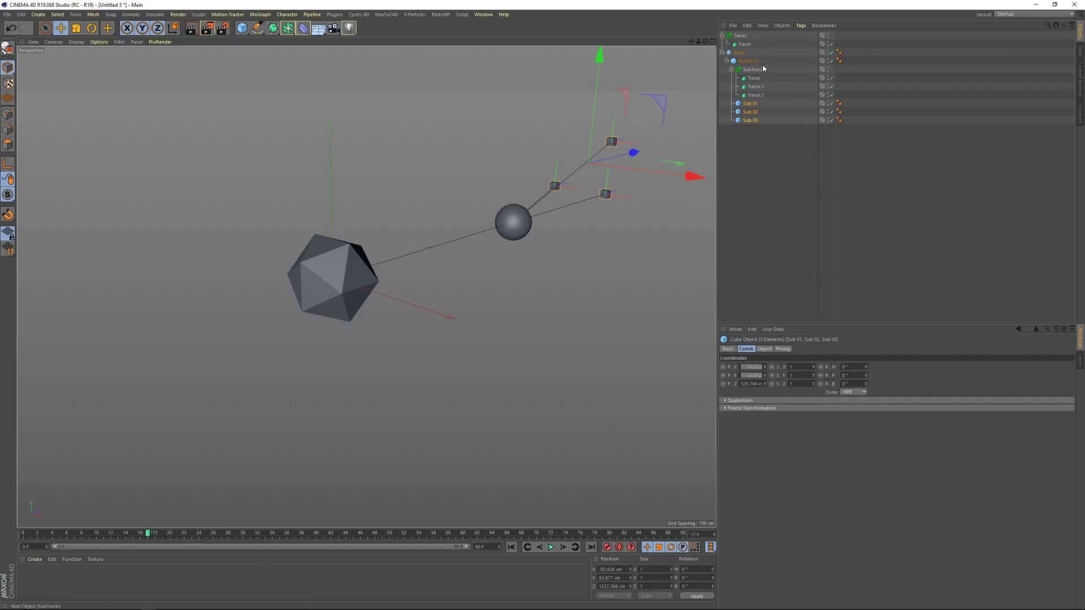
{"action": "left_click", "coordinate": [722, 366], "text": "ctrl"}
{"action": "left_click", "coordinate": [723, 376], "text": "ctrl"}
{"action": "left_click", "coordinate": [722, 383], "text": "ctrl"}
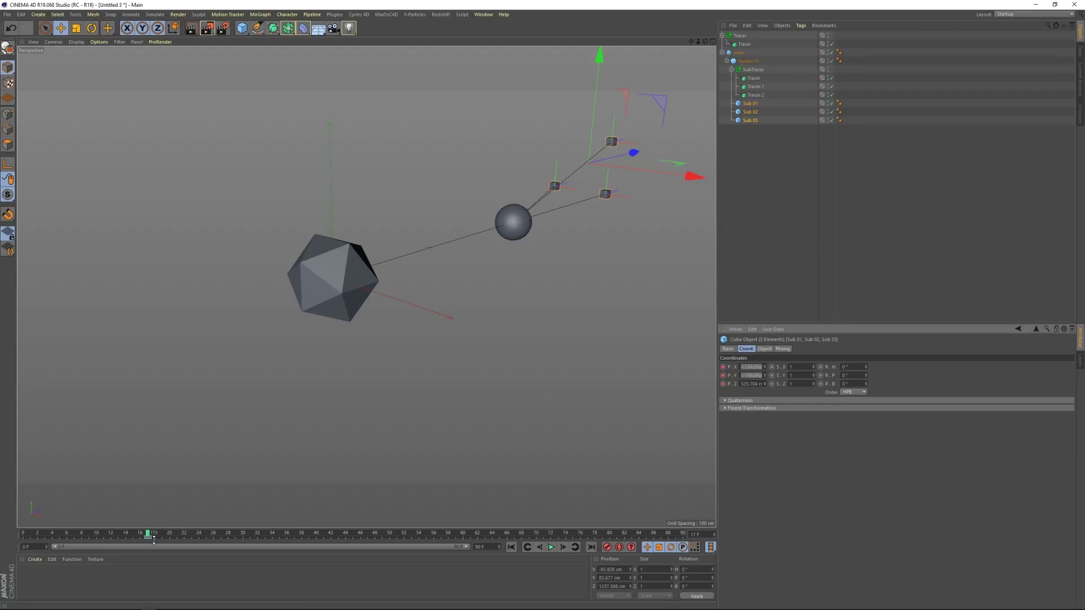
Play the animation, then orbit around the finished purple node network
{"action": "left_click", "coordinate": [552, 547]}
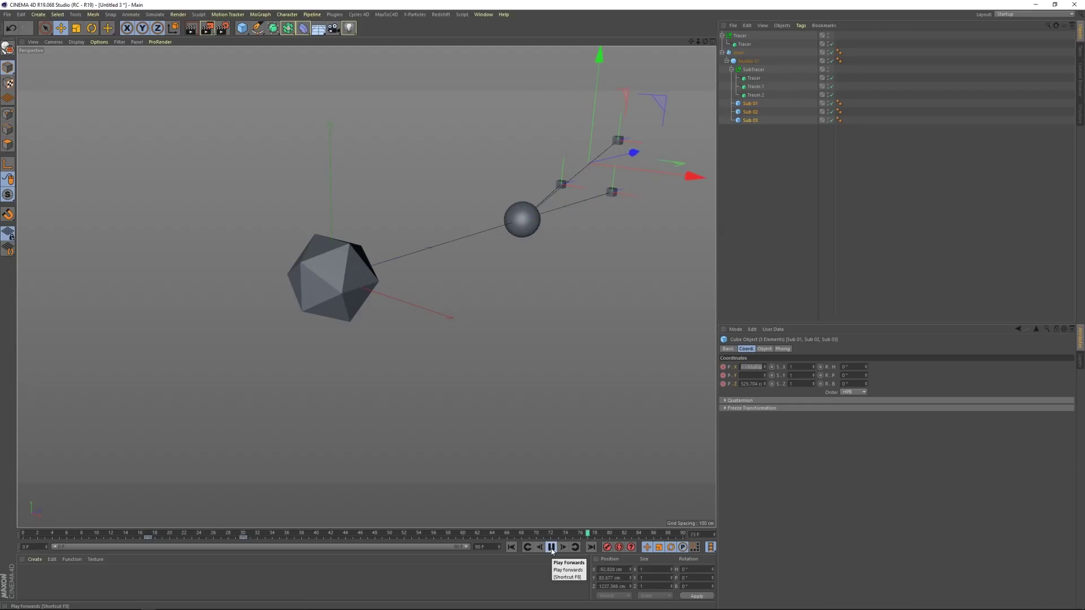
{"action": "left_click", "coordinate": [552, 548]}
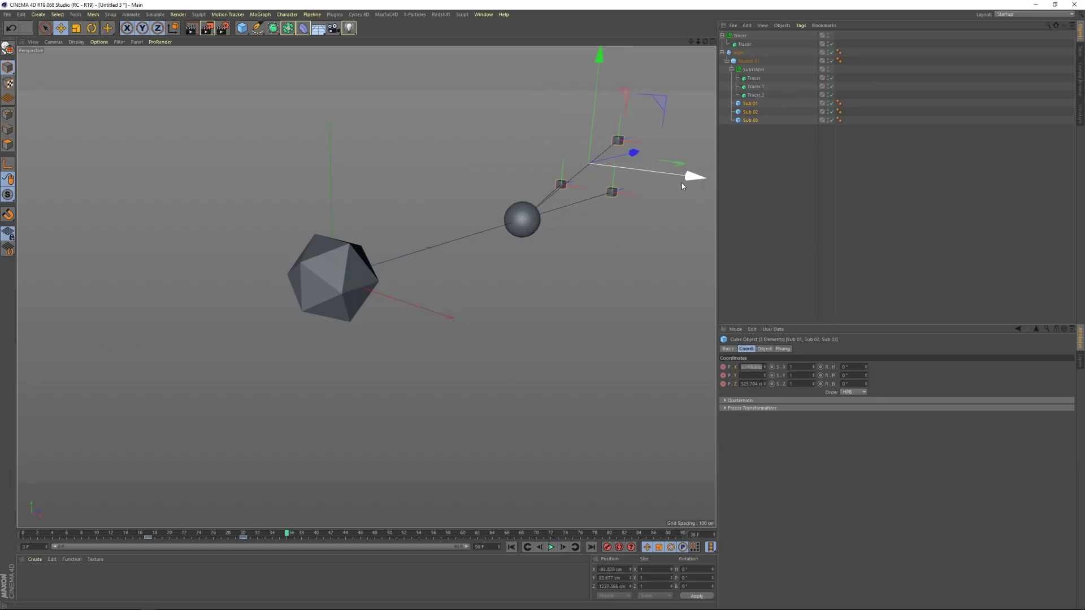
{"action": "left_click_drag", "start_coordinate": [501, 256], "coordinate": [467, 206], "text": "alt"}
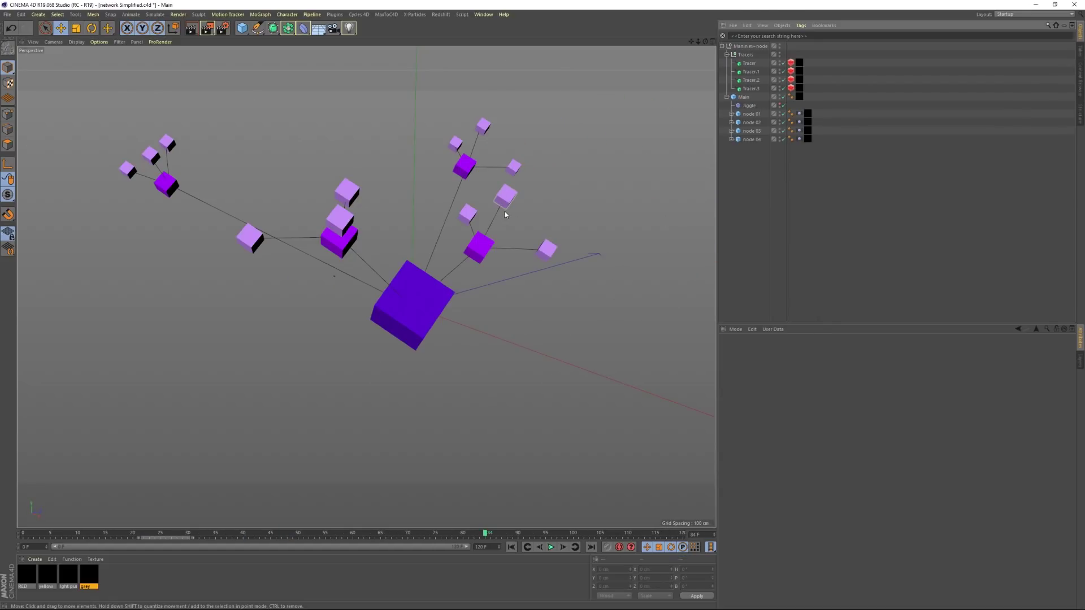
{"action": "left_click_drag", "start_coordinate": [505, 215], "coordinate": [543, 169], "text": "alt"}
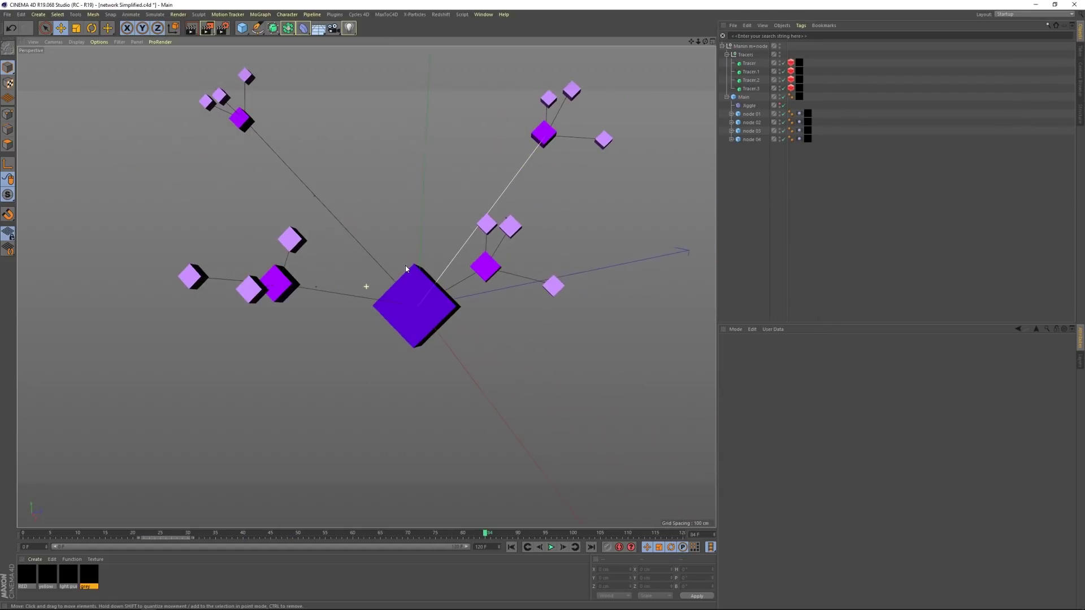
Expand node 01's contents and collapse its Sub Tracers group
{"action": "left_click", "coordinate": [731, 114]}
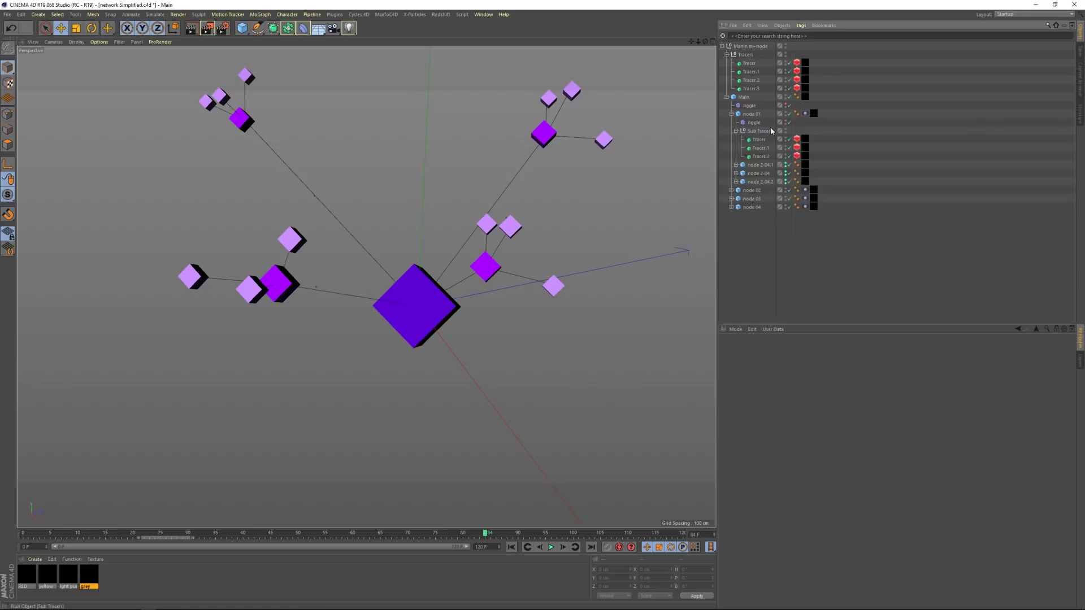
{"action": "left_click", "coordinate": [735, 131]}
{"action": "scroll", "coordinate": [472, 275], "scroll_direction": "down", "scroll_amount": 3}
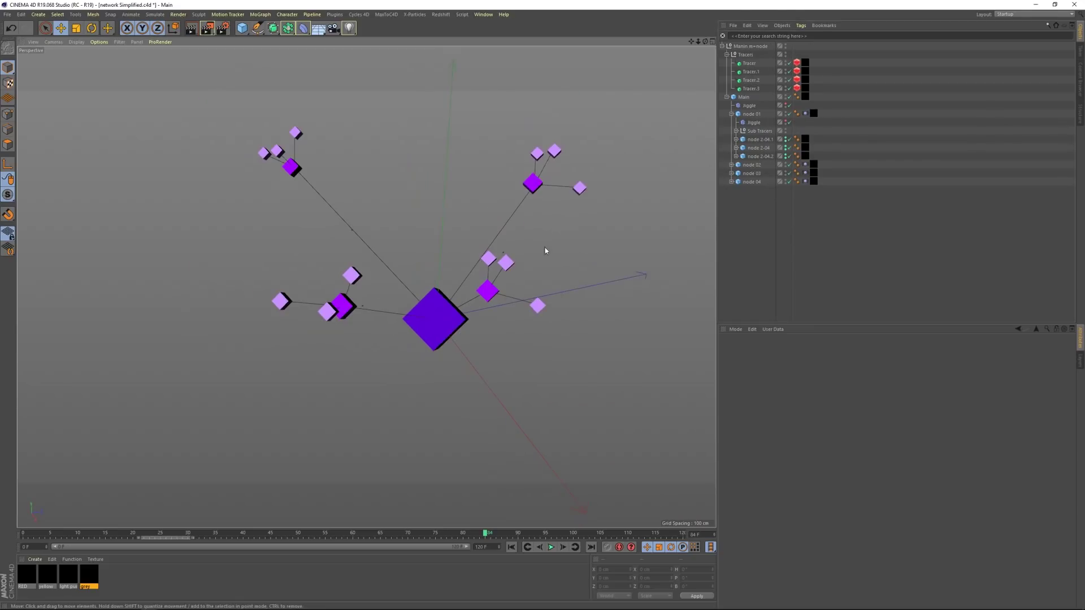
Replay the node network animation from frame 0 so the nodes branch out
{"action": "left_click_drag", "start_coordinate": [515, 280], "coordinate": [495, 279], "text": "alt"}
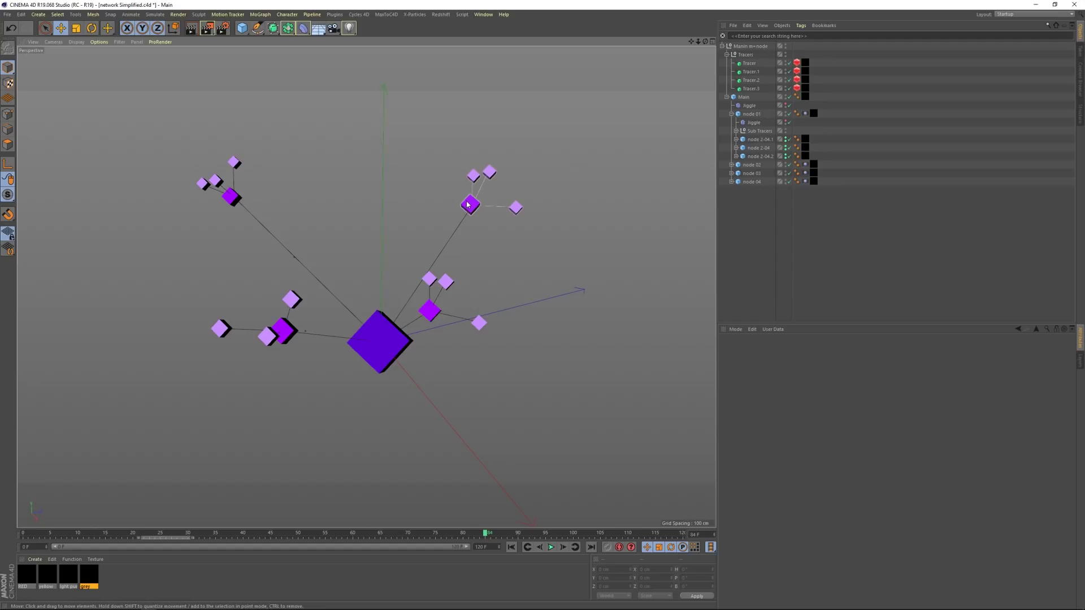
{"action": "key", "text": "shift+f"}
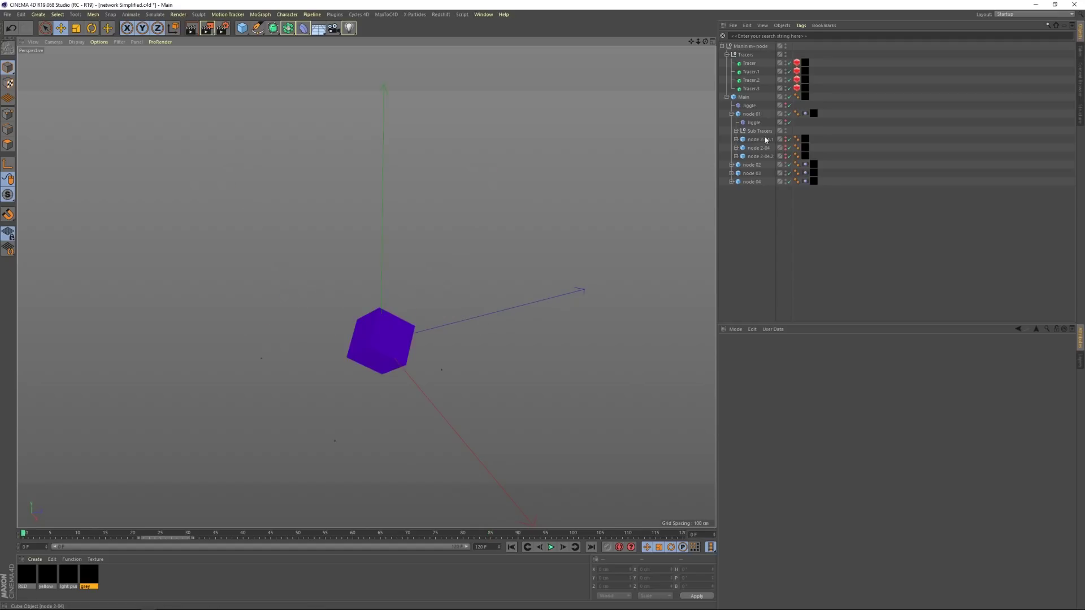
{"action": "left_click", "coordinate": [550, 547]}
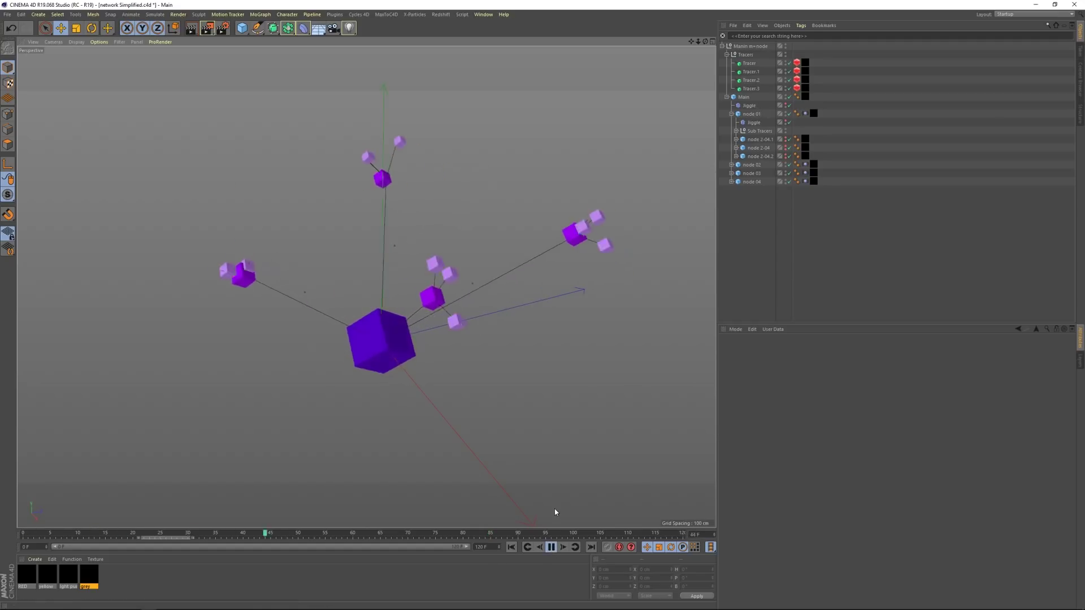
{"action": "key", "text": "ctrl+z"}
Show the Jiggle's object settings with advanced Springs 19 and Iterations 103, then replay from frame 0
{"action": "left_click", "coordinate": [792, 351]}
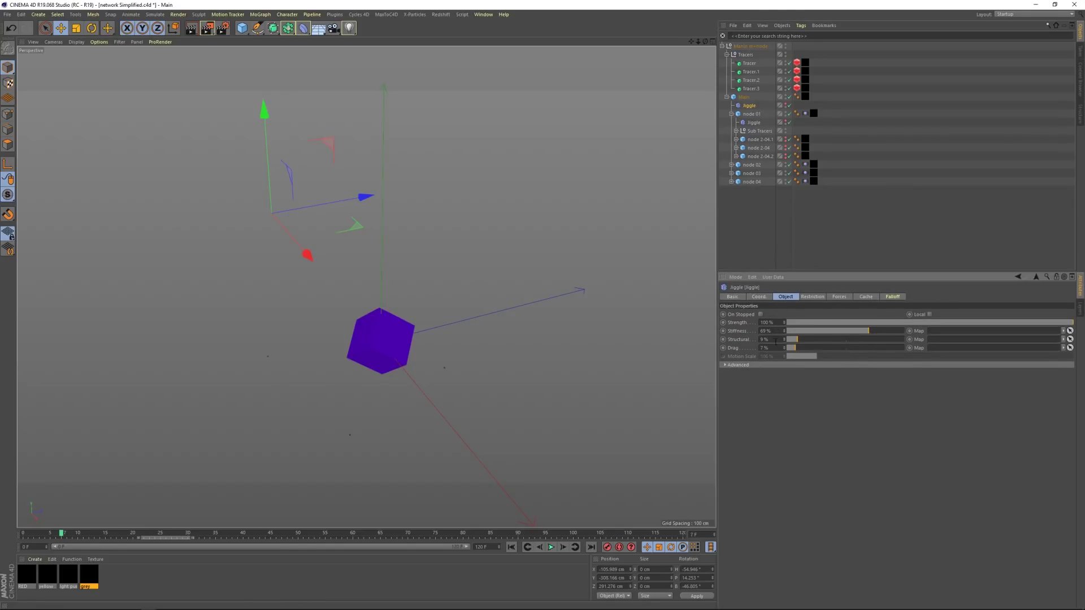
{"action": "left_click", "coordinate": [725, 365]}
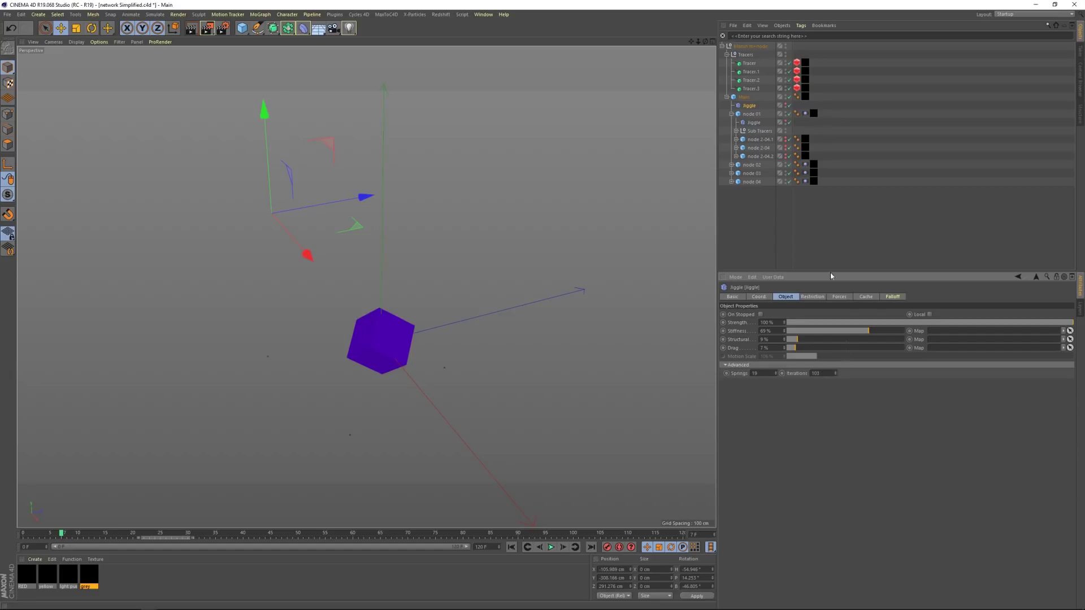
{"action": "left_click", "coordinate": [511, 547]}
{"action": "left_click", "coordinate": [548, 549]}
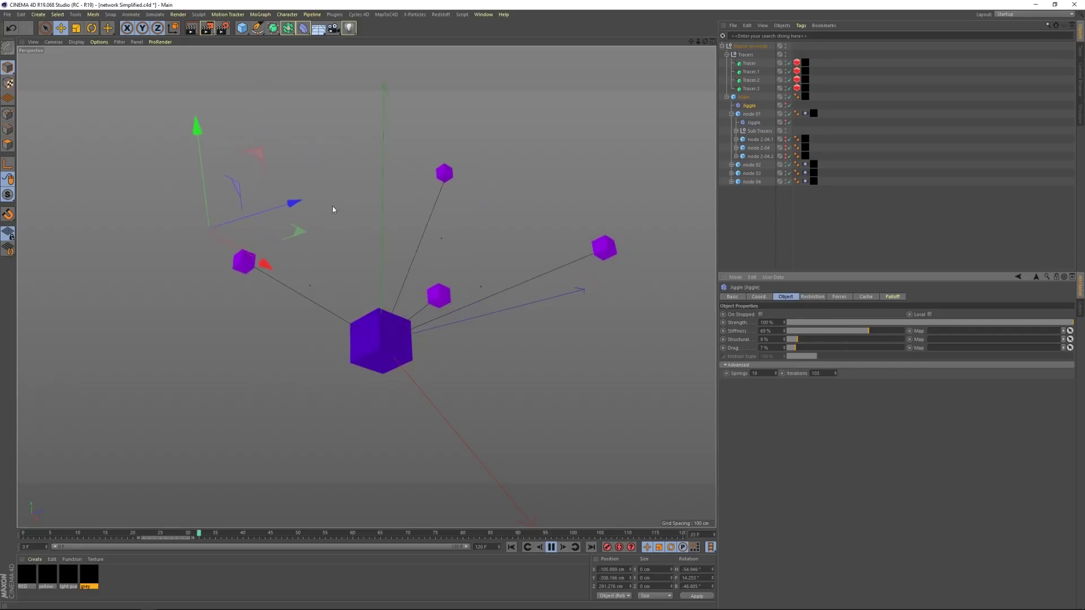
Inspect node 01's Vibrate tag, highlighting its 20 cm position Amplitude
{"action": "left_click", "coordinate": [805, 113]}
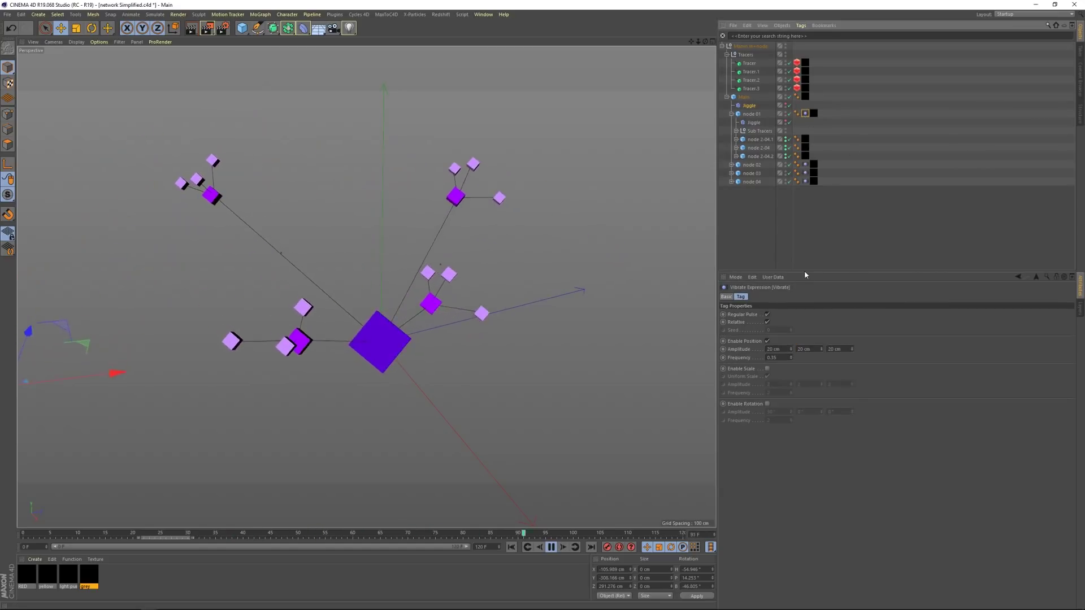
{"action": "left_click_drag", "start_coordinate": [804, 270], "coordinate": [810, 221]}
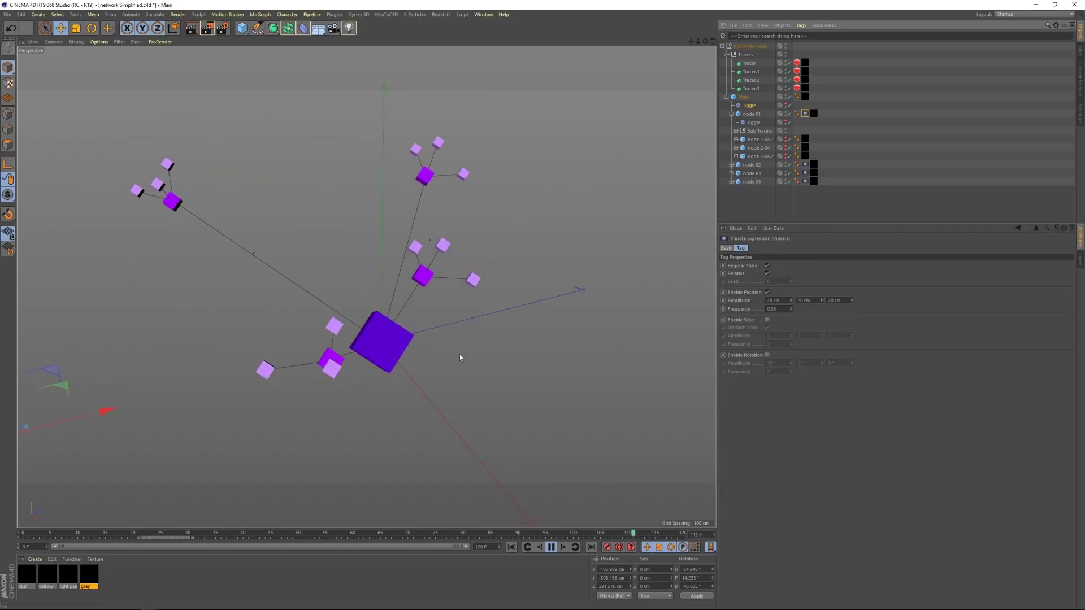
{"action": "double_click", "coordinate": [785, 300]}
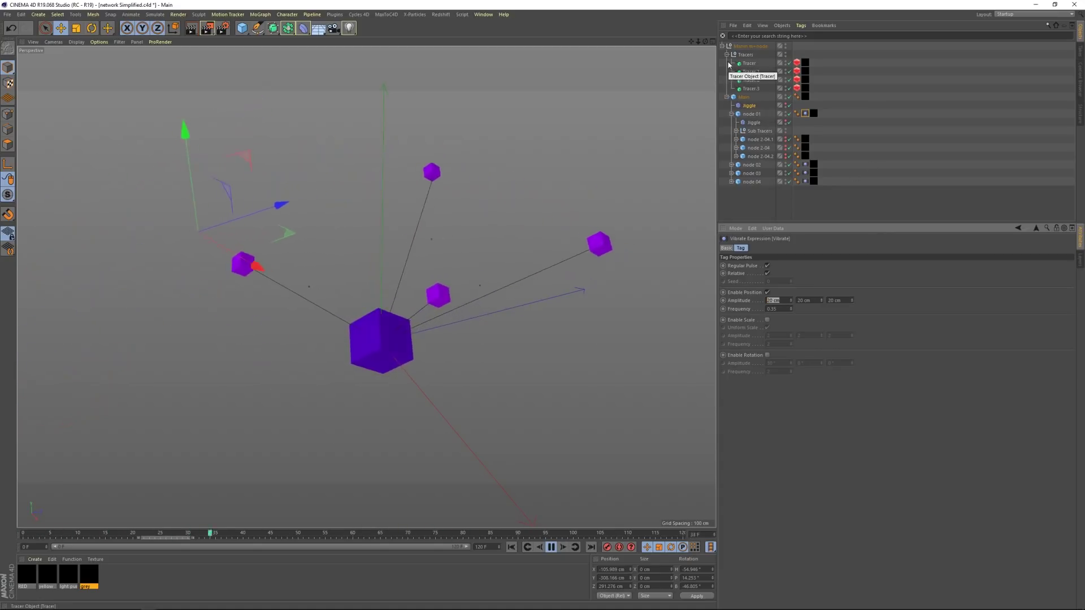
Select the top-level network null and bring up the network 01.c4d scene with Platonic, Cloner and Tracer.1
{"action": "left_click", "coordinate": [735, 46]}
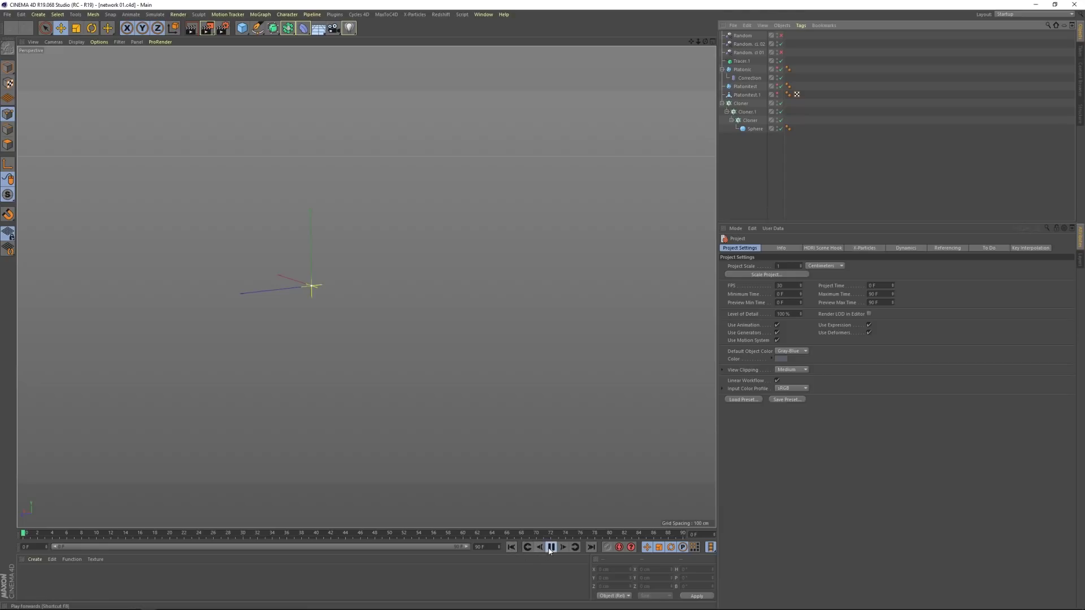
Preview the network 01 animation and turn on the Platonic polyhedron's editor visibility
{"action": "left_click", "coordinate": [550, 547]}
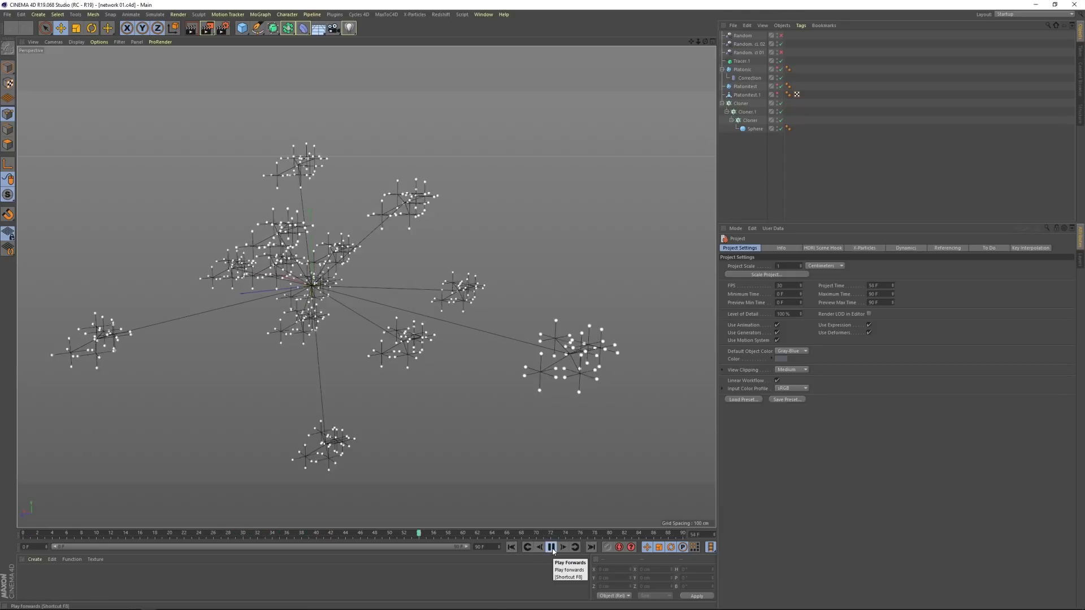
{"action": "left_click", "coordinate": [551, 547]}
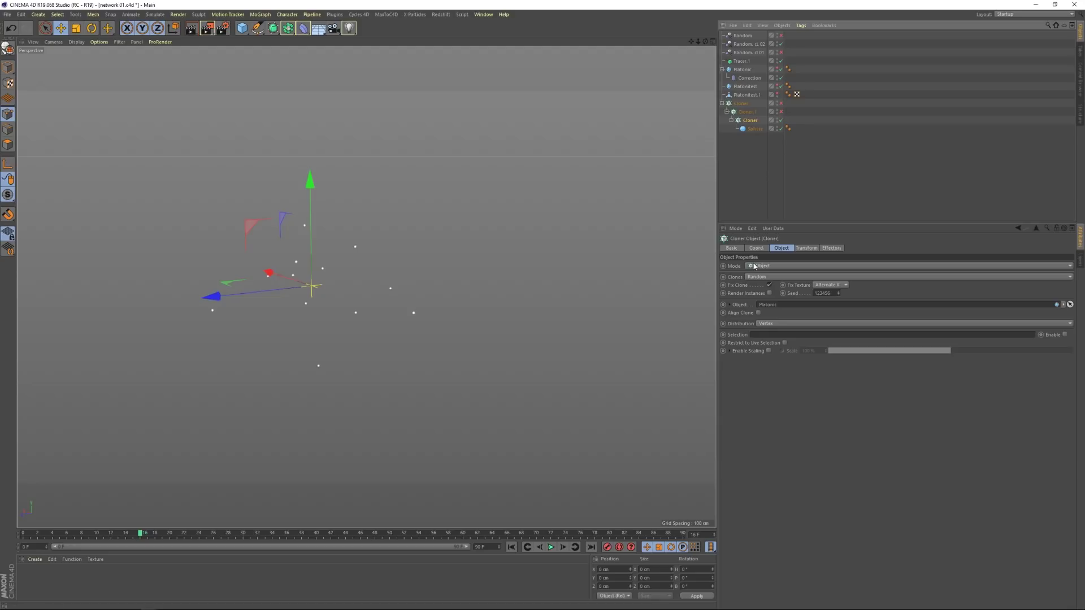
{"action": "left_click", "coordinate": [742, 68]}
{"action": "key", "text": "ctrl+z"}
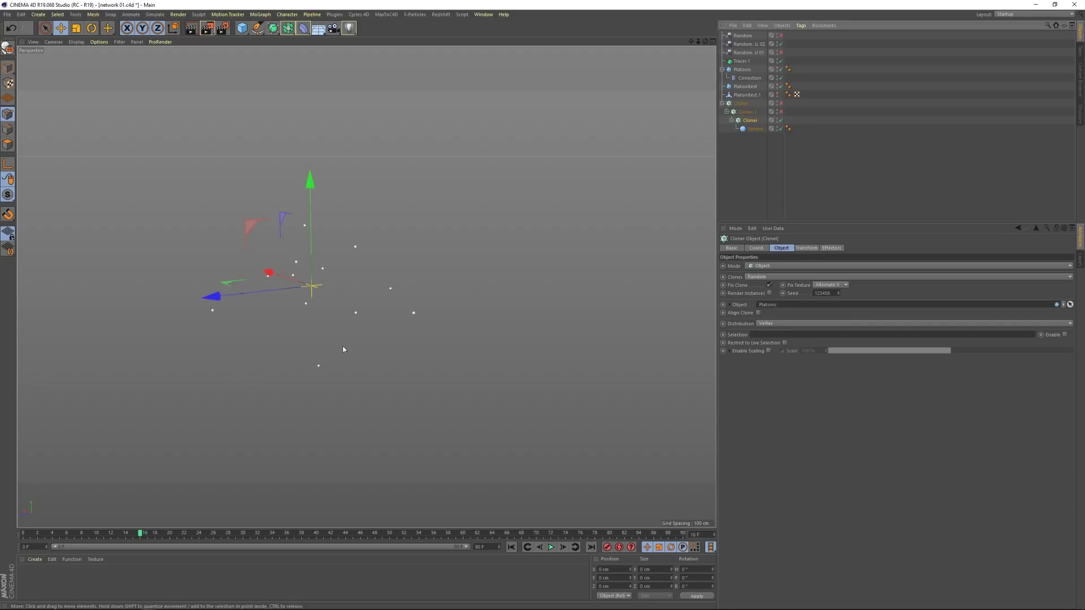
{"action": "left_click", "coordinate": [778, 69]}
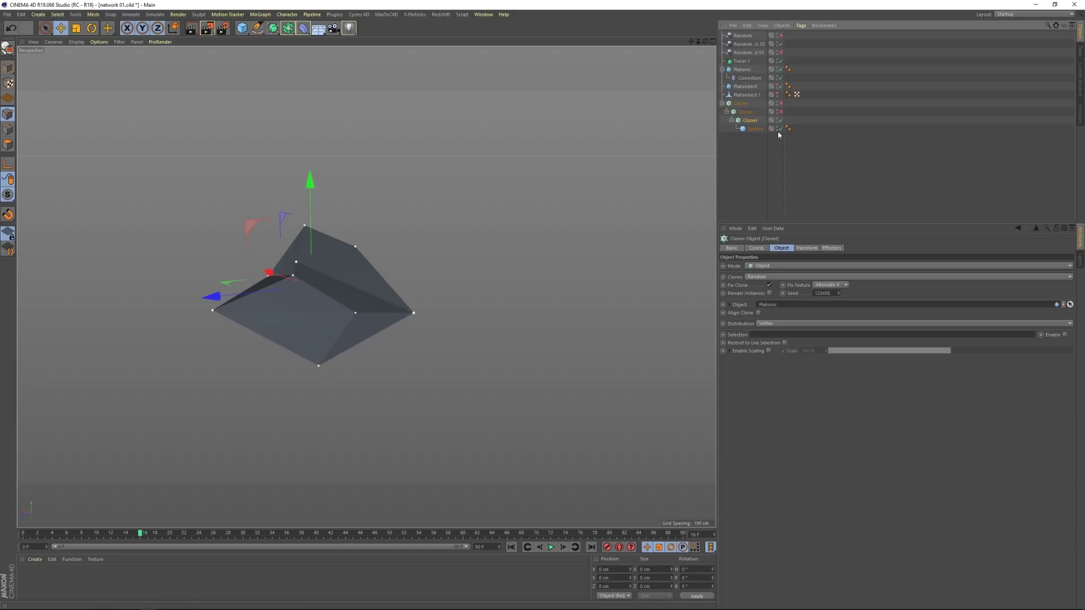
Enable the Cloner and scrub to frame 74 so clone grids and trace lines appear, then select Tracer.1
{"action": "left_click", "coordinate": [751, 113]}
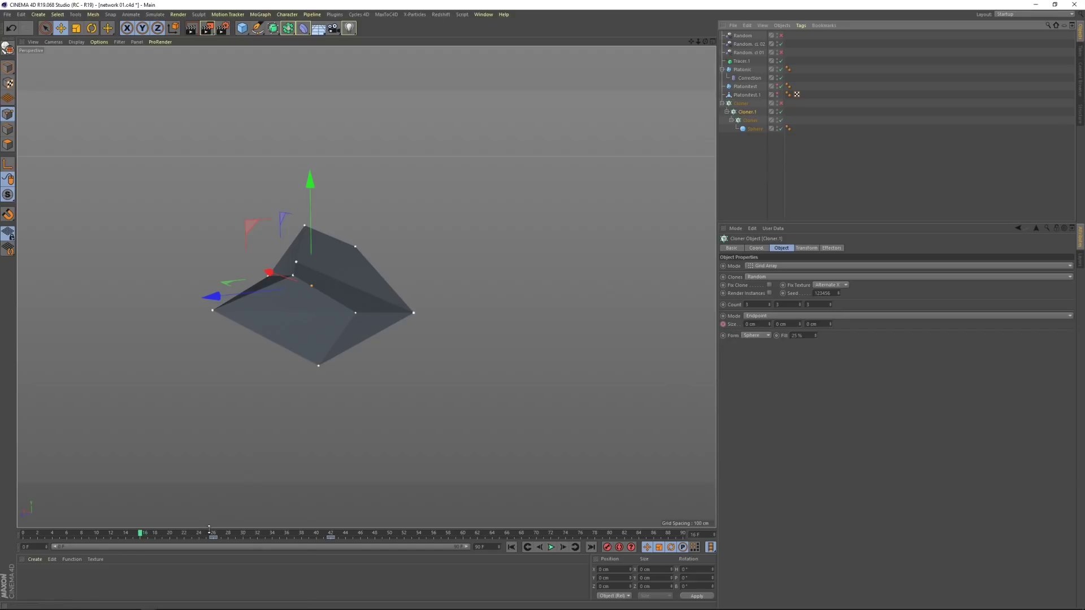
{"action": "left_click_drag", "start_coordinate": [140, 534], "coordinate": [346, 542]}
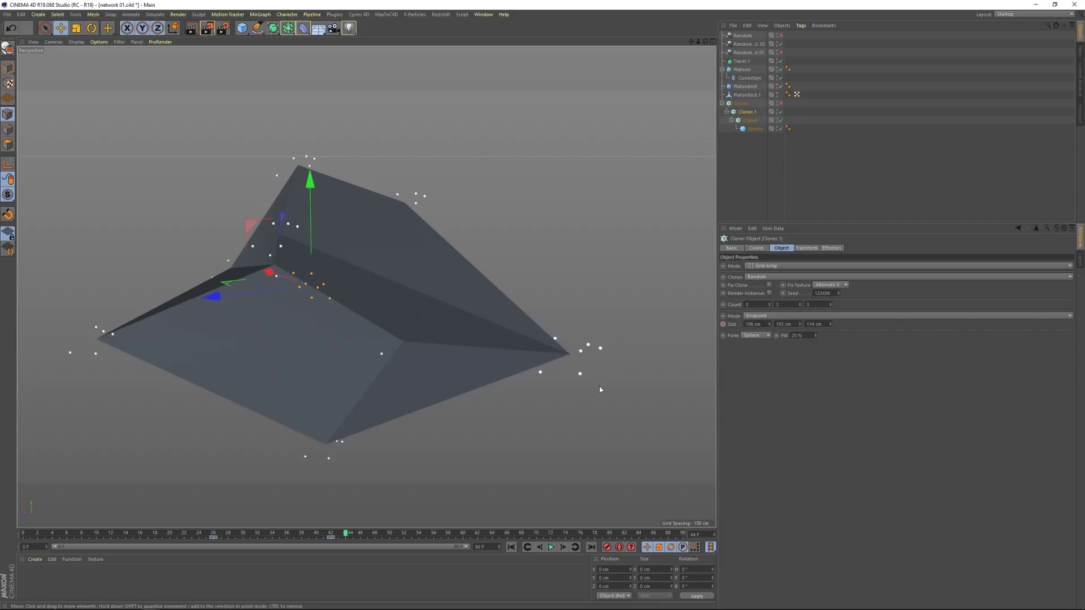
{"action": "left_click", "coordinate": [781, 104]}
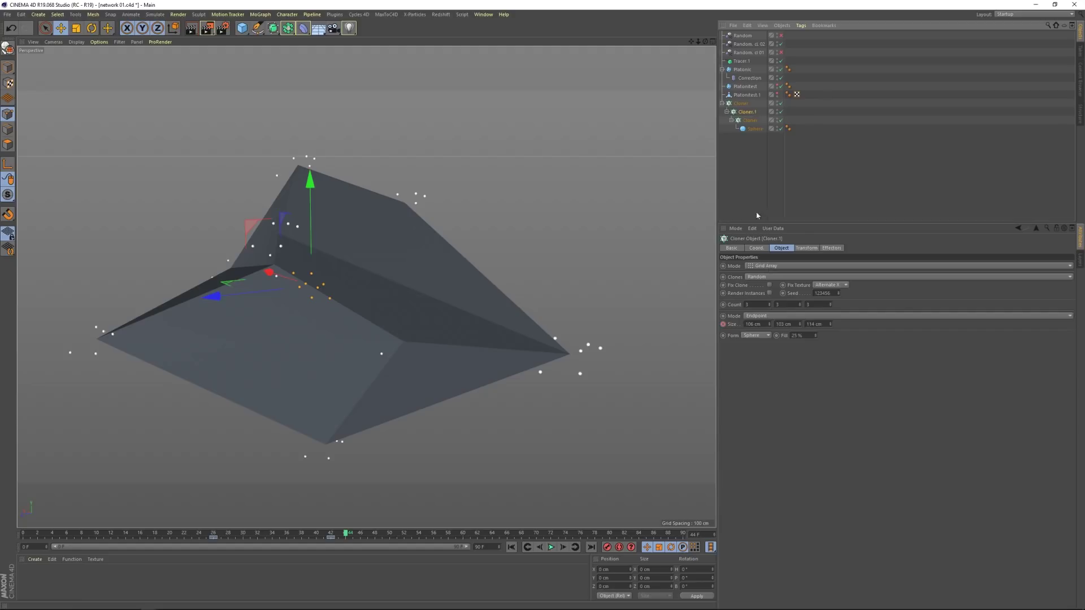
{"action": "left_click", "coordinate": [741, 104]}
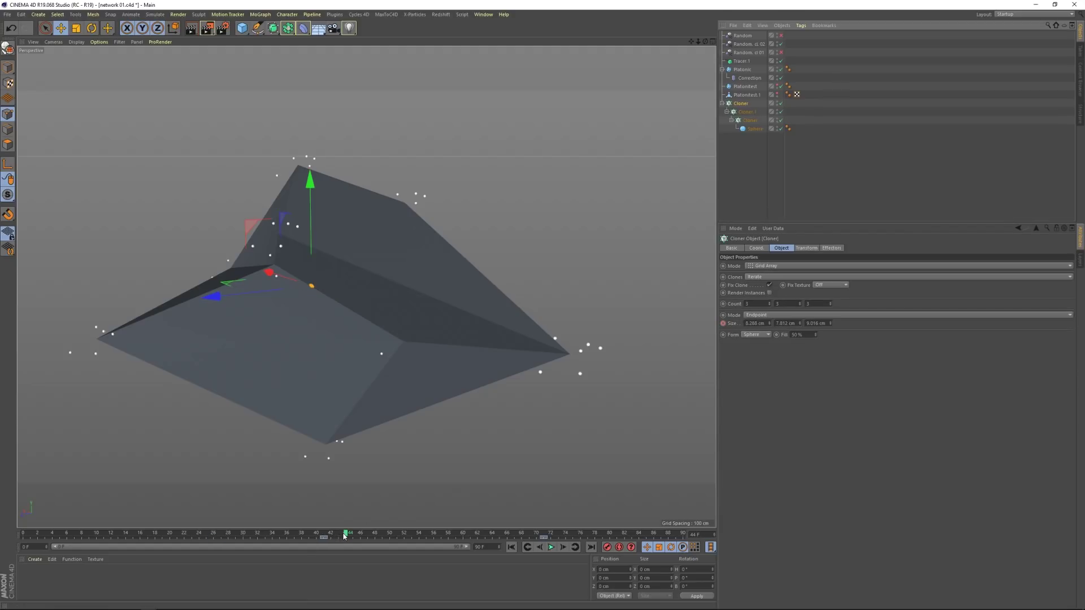
{"action": "mouse_move", "coordinate": [344, 536]}
{"action": "left_mouse_down"}
{"action": "mouse_move", "coordinate": [330, 536]}
{"action": "mouse_move", "coordinate": [564, 536]}
{"action": "left_mouse_up"}
{"action": "left_click", "coordinate": [741, 61]}
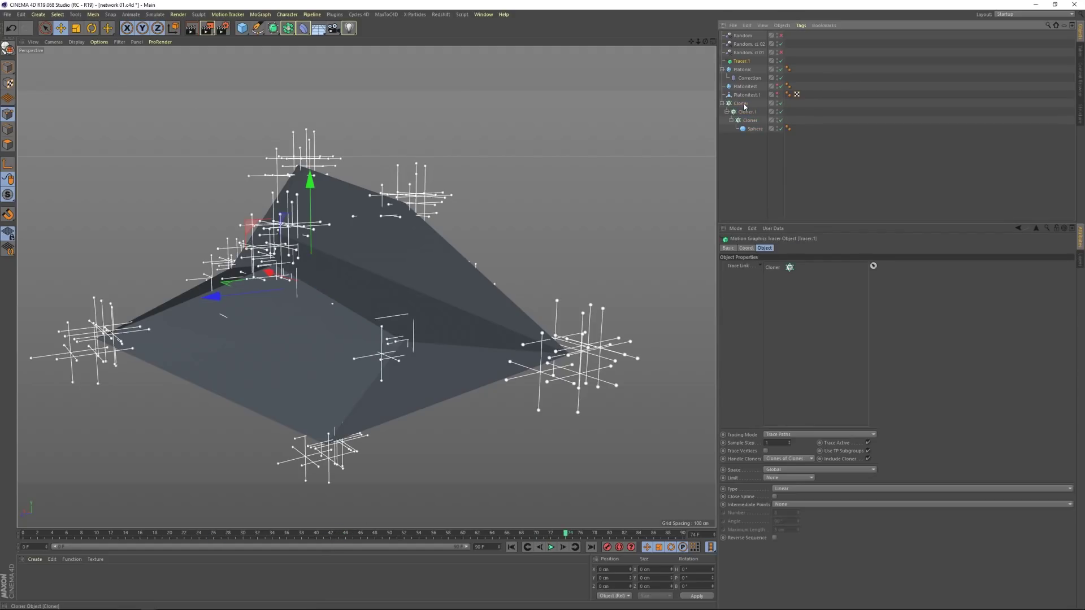
Play the traced network growth from frame 0 twice, stopping near frame 41, then rewind to the start
{"action": "left_click_drag", "start_coordinate": [745, 107], "coordinate": [768, 266]}
{"action": "key", "text": "shift+f"}
{"action": "key", "text": "F8"}
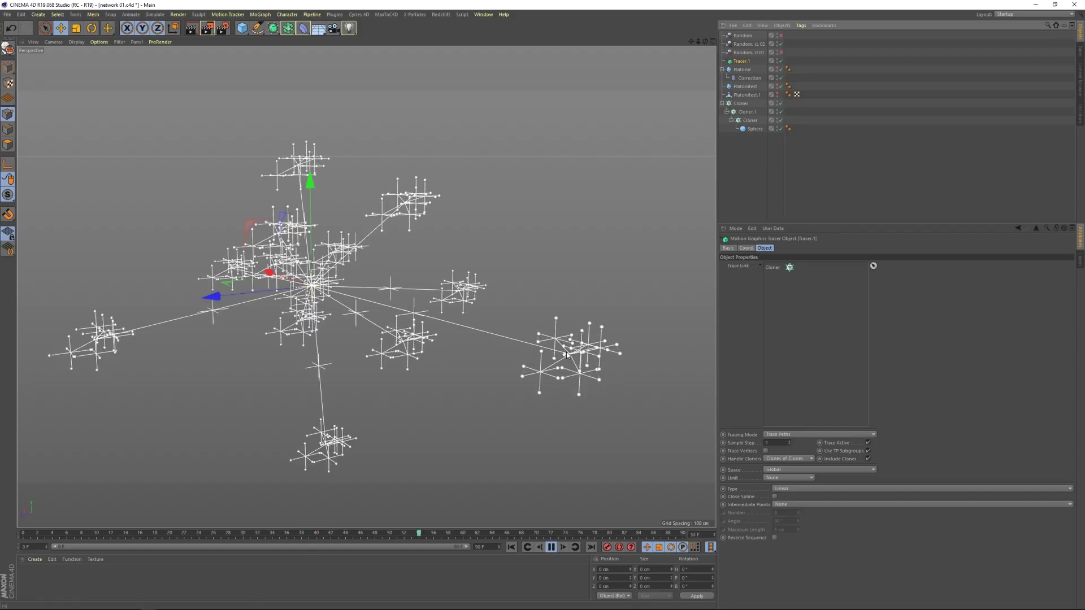
{"action": "key", "text": "F8"}
{"action": "key", "text": "shift+f"}
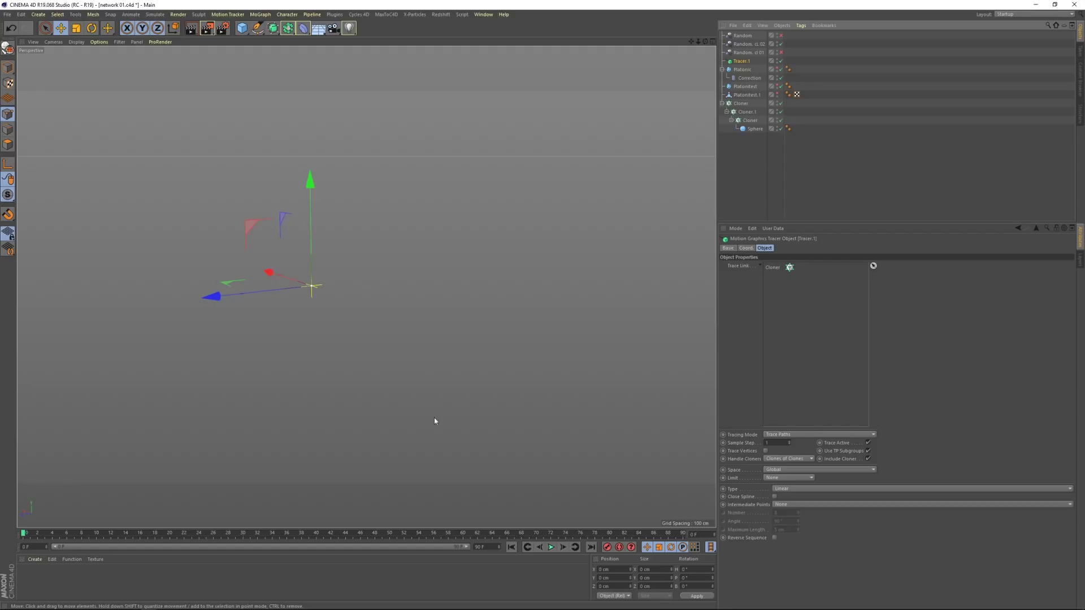
{"action": "left_click", "coordinate": [551, 547]}
{"action": "left_click", "coordinate": [551, 547]}
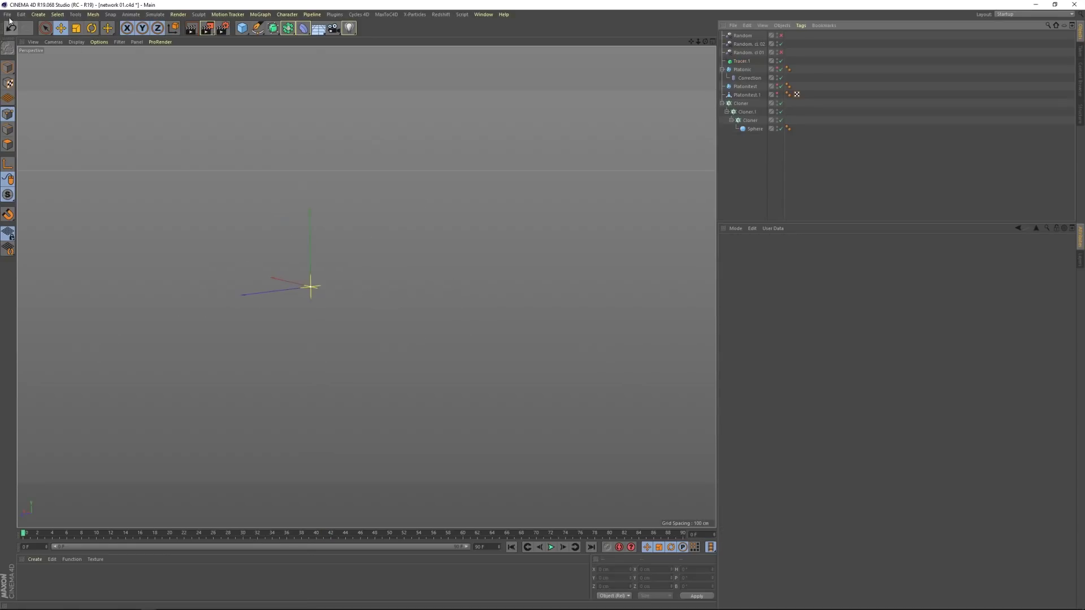
{"action": "left_click", "coordinate": [7, 16]}
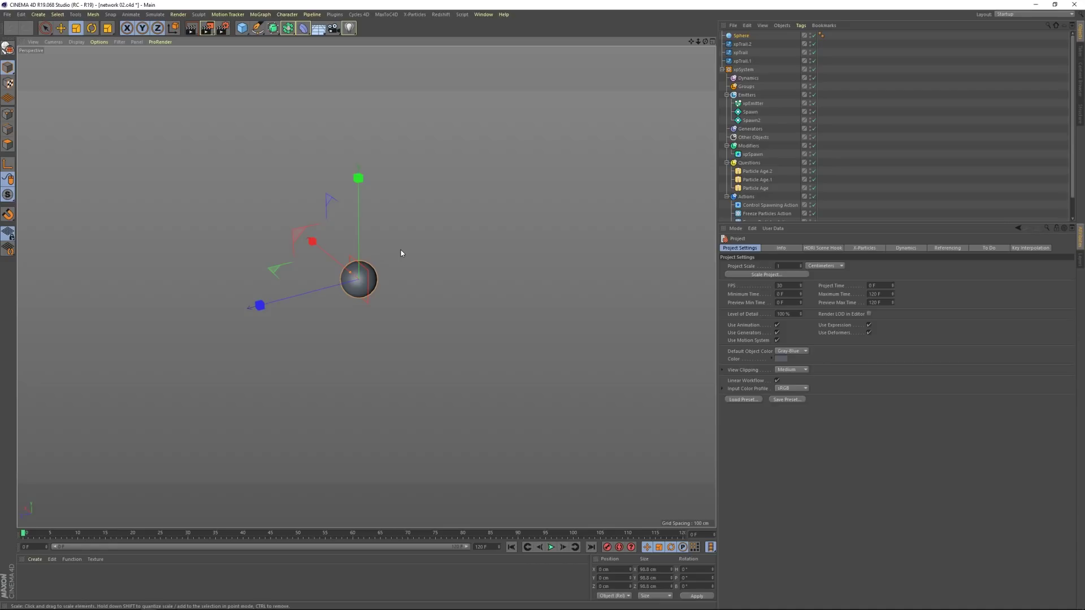
Run the X-Particles simulation to about frame 96, then zoom and orbit closer to the sphere's branching trails
{"action": "left_click", "coordinate": [551, 547]}
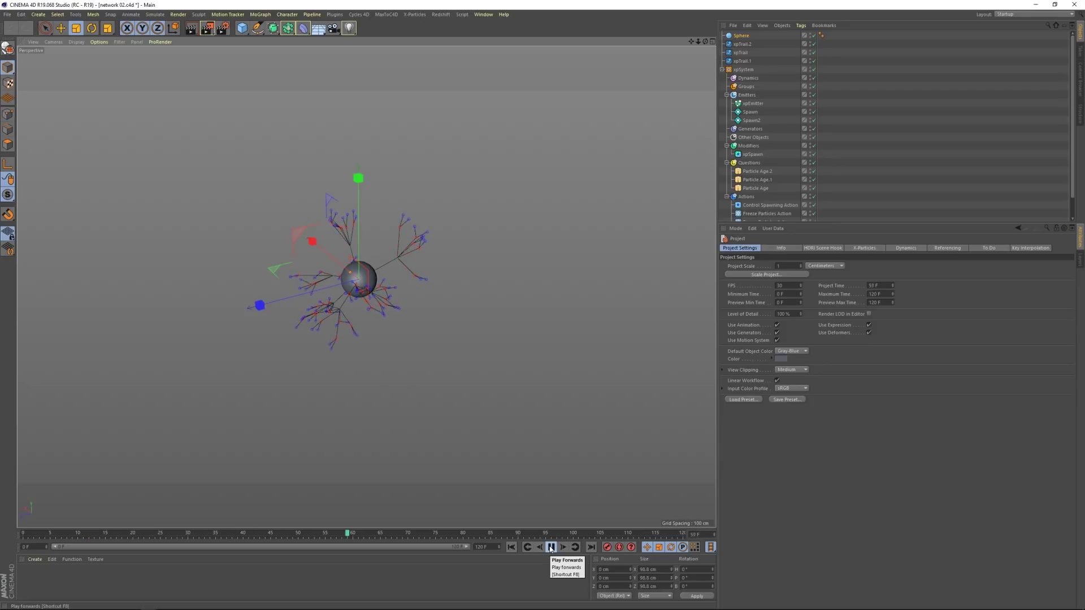
{"action": "left_click", "coordinate": [551, 547]}
{"action": "scroll", "coordinate": [461, 241], "scroll_direction": "up", "scroll_amount": 5}
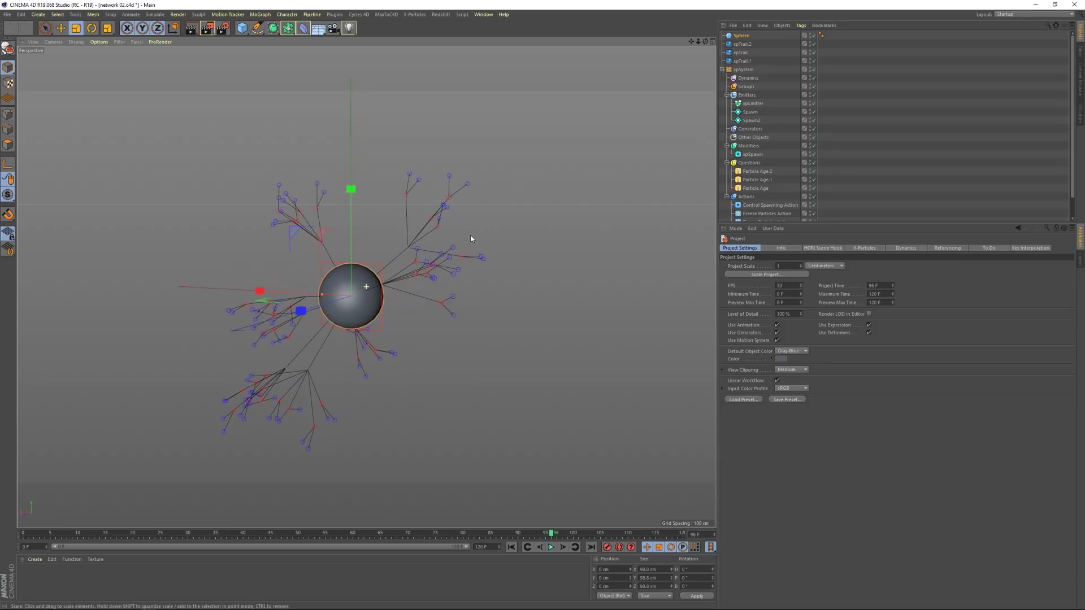
{"action": "left_click_drag", "start_coordinate": [471, 239], "coordinate": [408, 288], "text": "alt"}
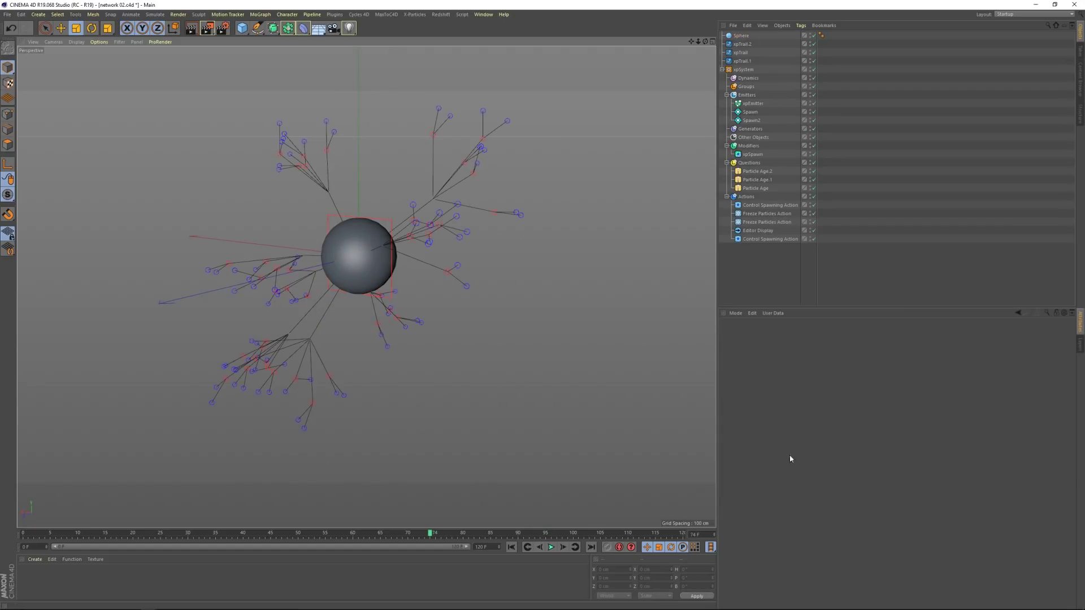
Review xpEmitter's Emission and Object settings, then open its Particle Age question (Age equals 20 F)
{"action": "left_click", "coordinate": [754, 103]}
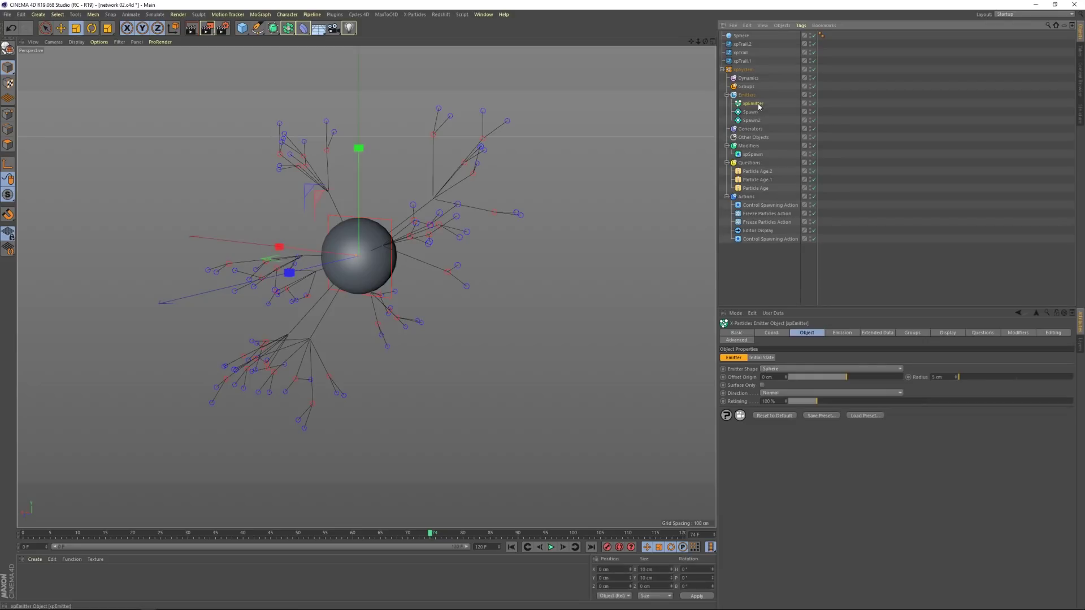
{"action": "left_click", "coordinate": [841, 333]}
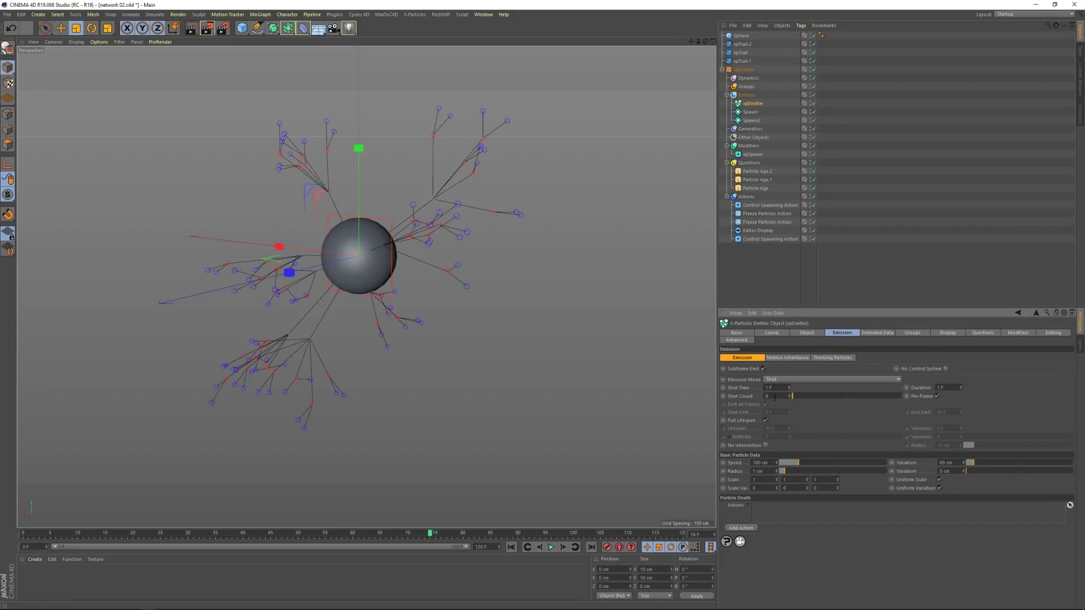
{"action": "left_click", "coordinate": [807, 333]}
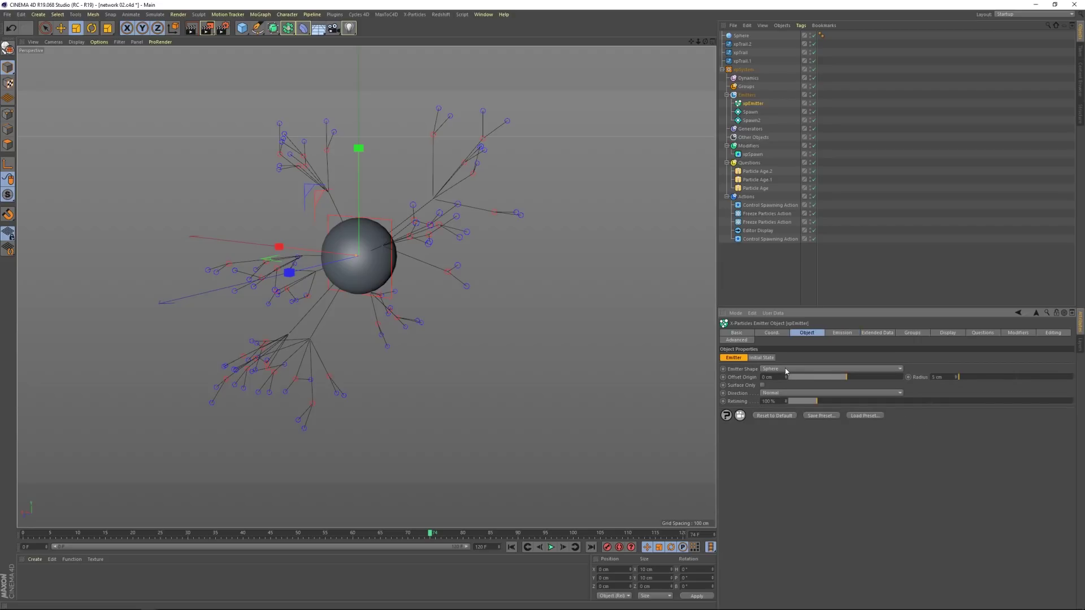
{"action": "scroll", "coordinate": [291, 270], "scroll_direction": "up", "scroll_amount": 5}
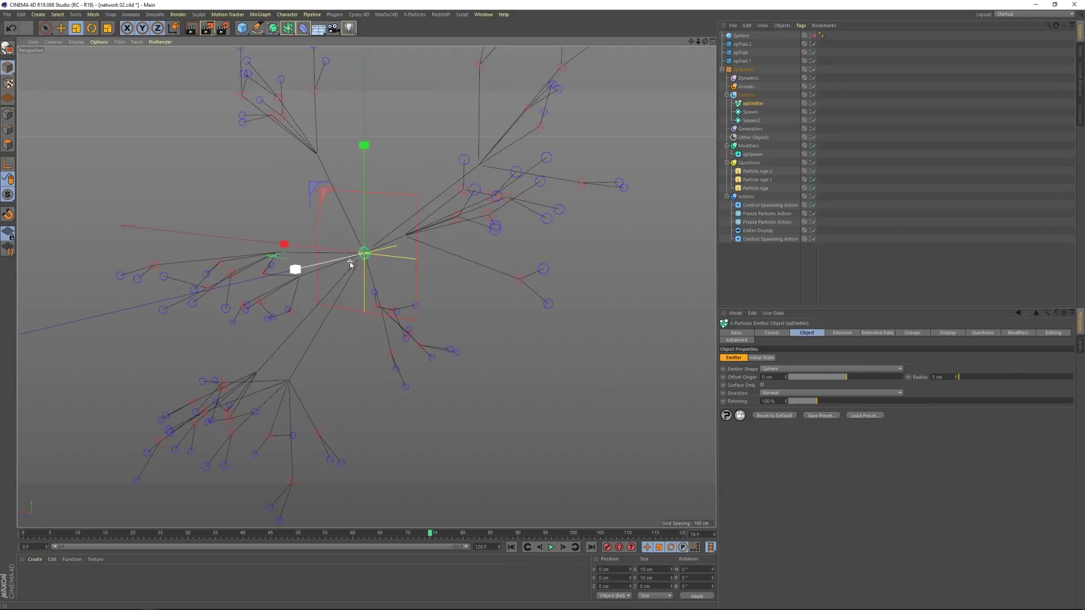
{"action": "left_click", "coordinate": [983, 333]}
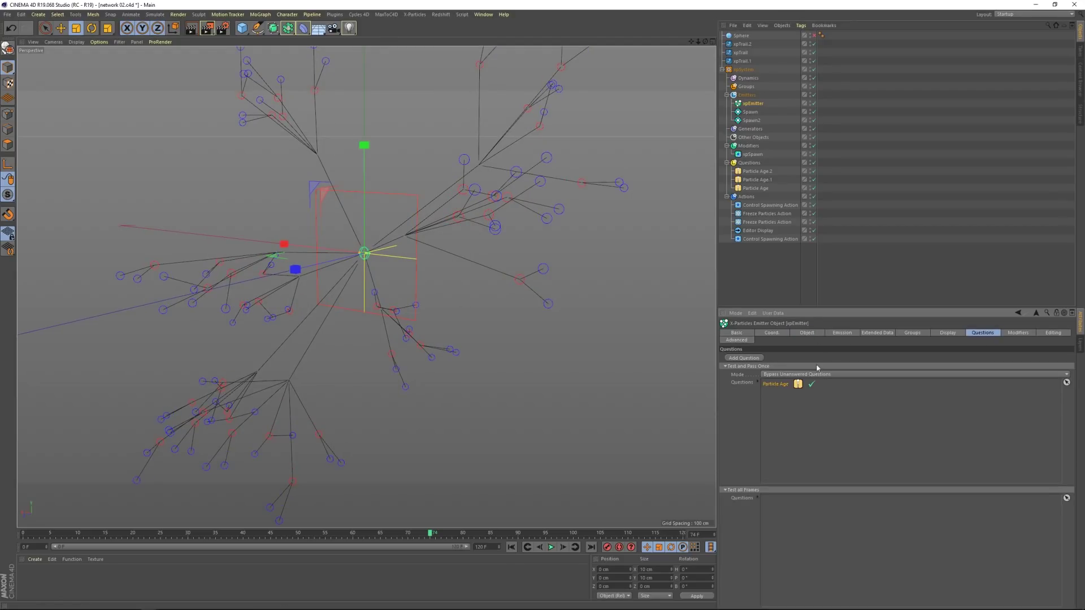
{"action": "double_click", "coordinate": [779, 384]}
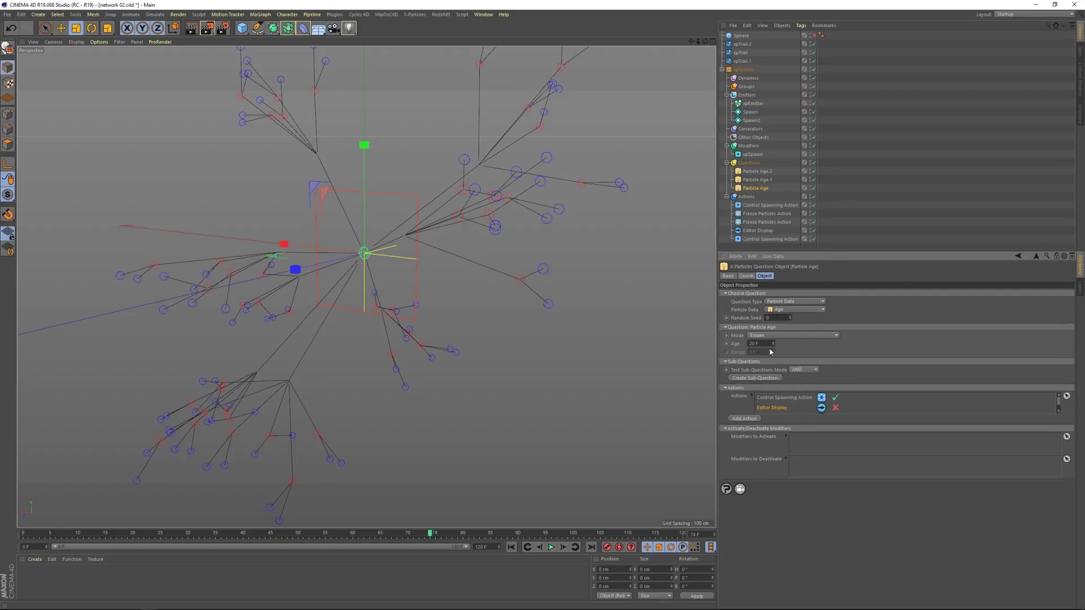
Inspect the 20 F age threshold and the Control Spawning Action into Spawn, then select the Spawn emitter
{"action": "left_click", "coordinate": [760, 343]}
{"action": "double_click", "coordinate": [782, 399]}
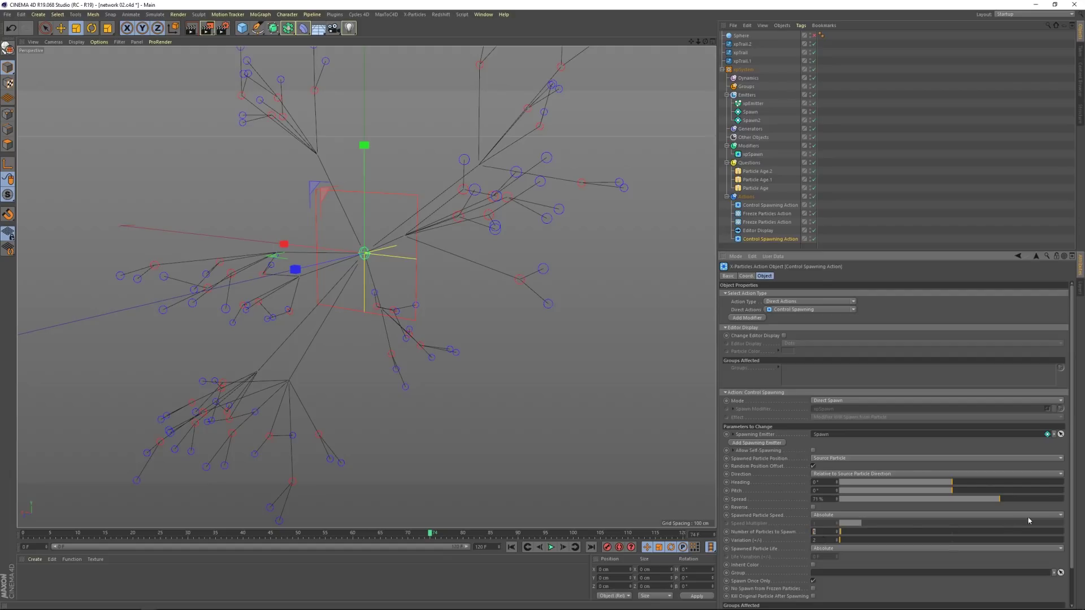
{"action": "scroll", "coordinate": [1028, 521], "scroll_direction": "down", "scroll_amount": 3}
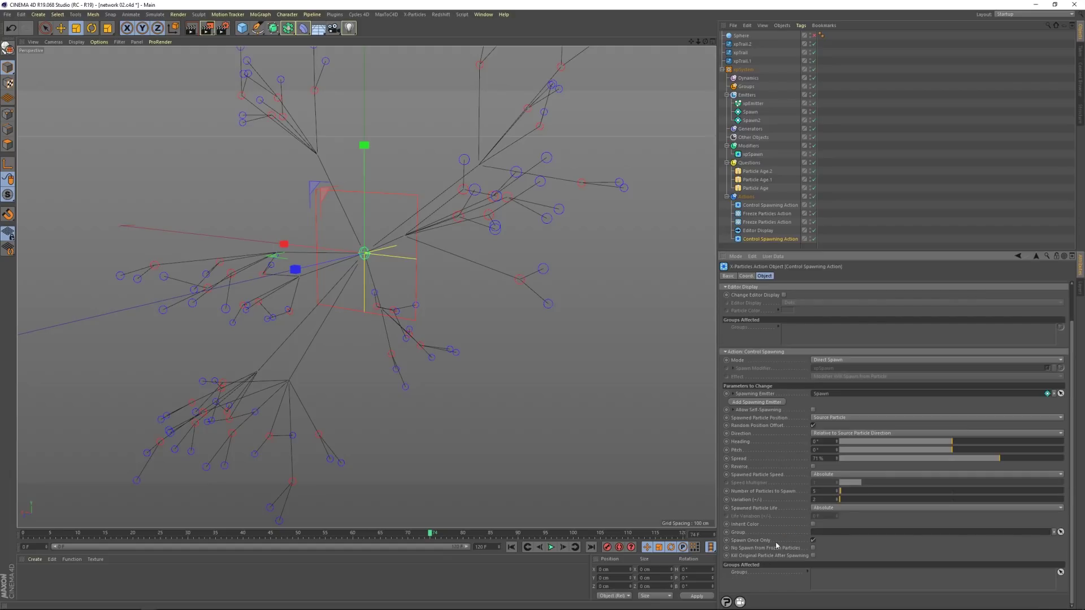
{"action": "scroll", "coordinate": [1053, 467], "scroll_direction": "up", "scroll_amount": 3}
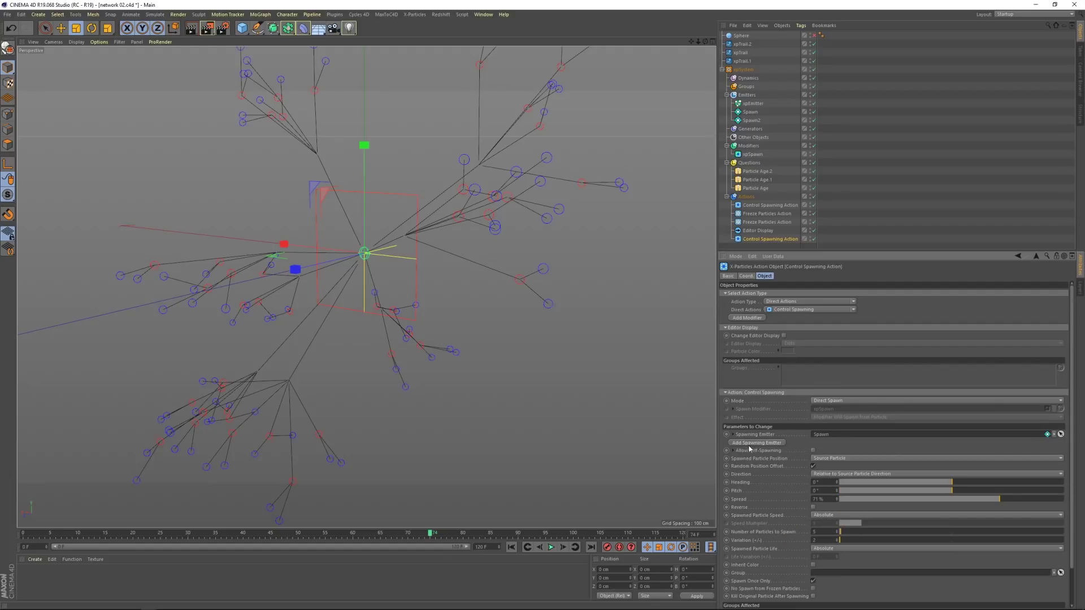
{"action": "left_click", "coordinate": [751, 112]}
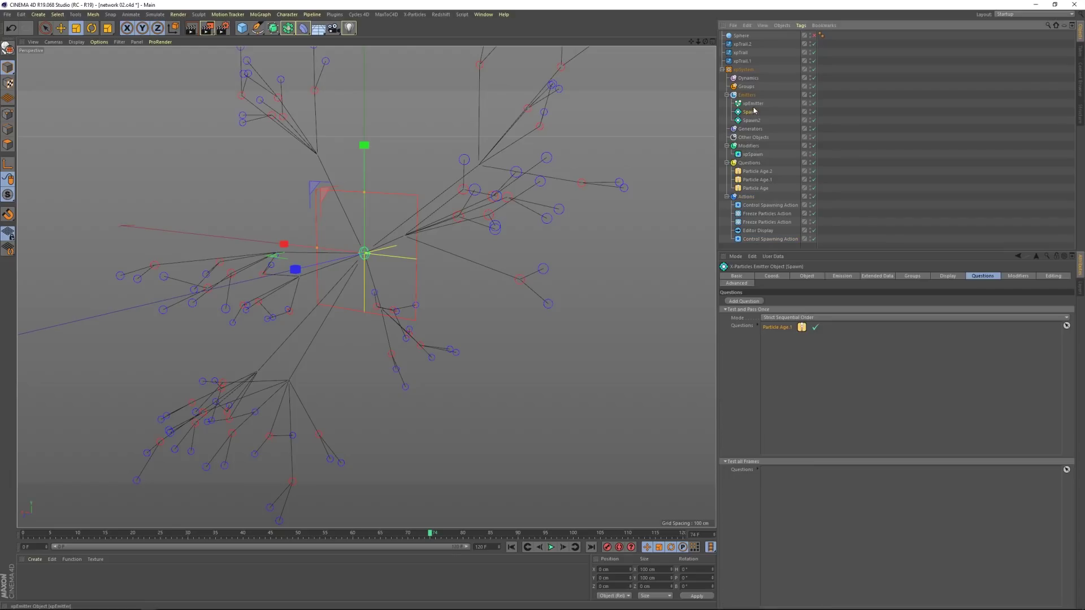
Compare Spawn's Particle Age.1 with Particle Age.2 and open the Control Spawning Action feeding Spawn2
{"action": "double_click", "coordinate": [776, 329]}
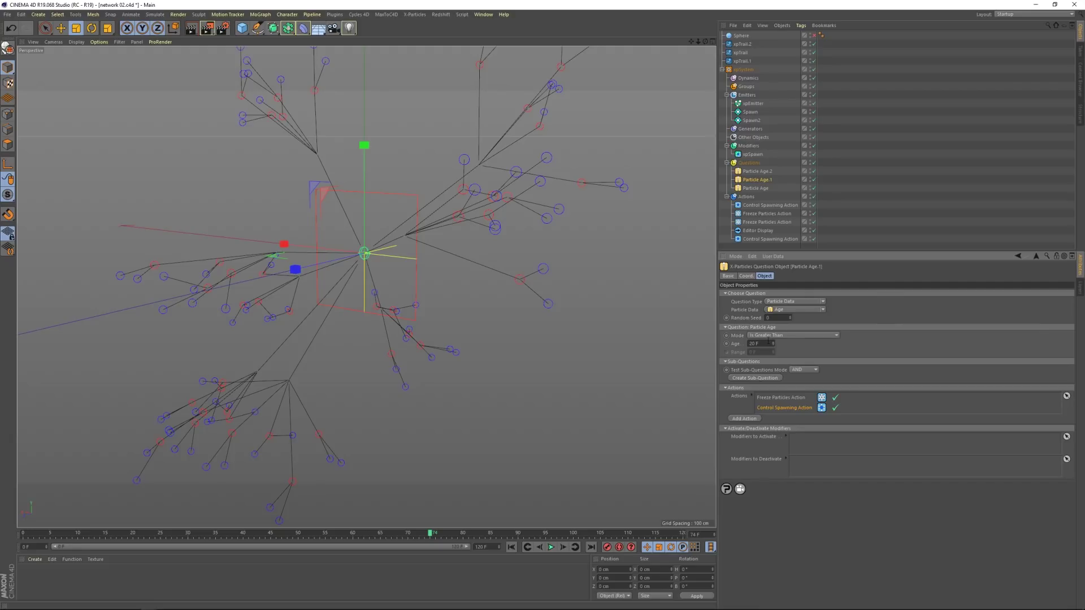
{"action": "double_click", "coordinate": [785, 406]}
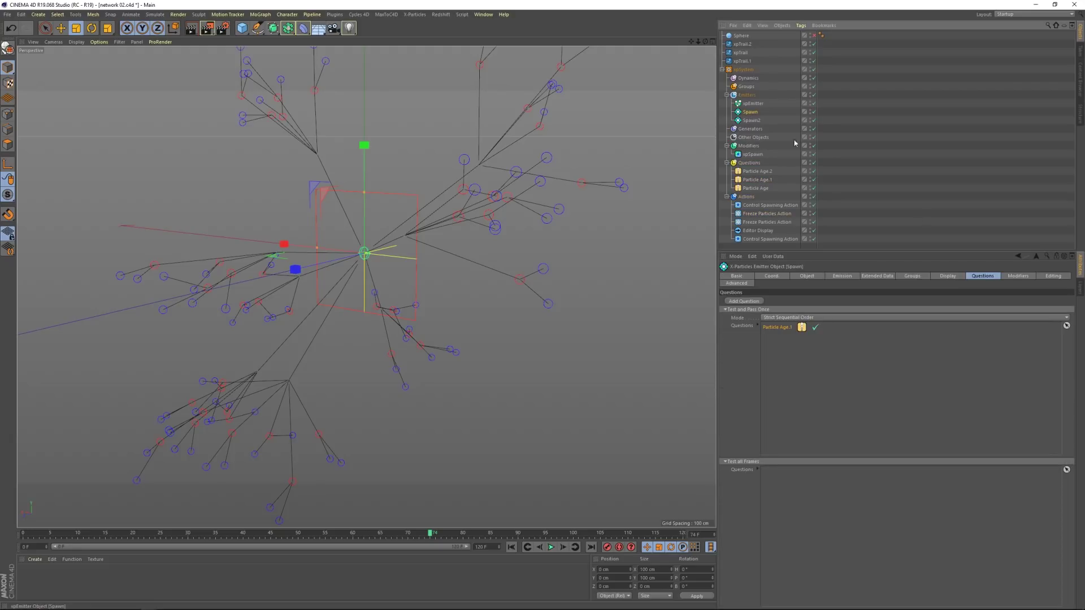
{"action": "left_click", "coordinate": [836, 324]}
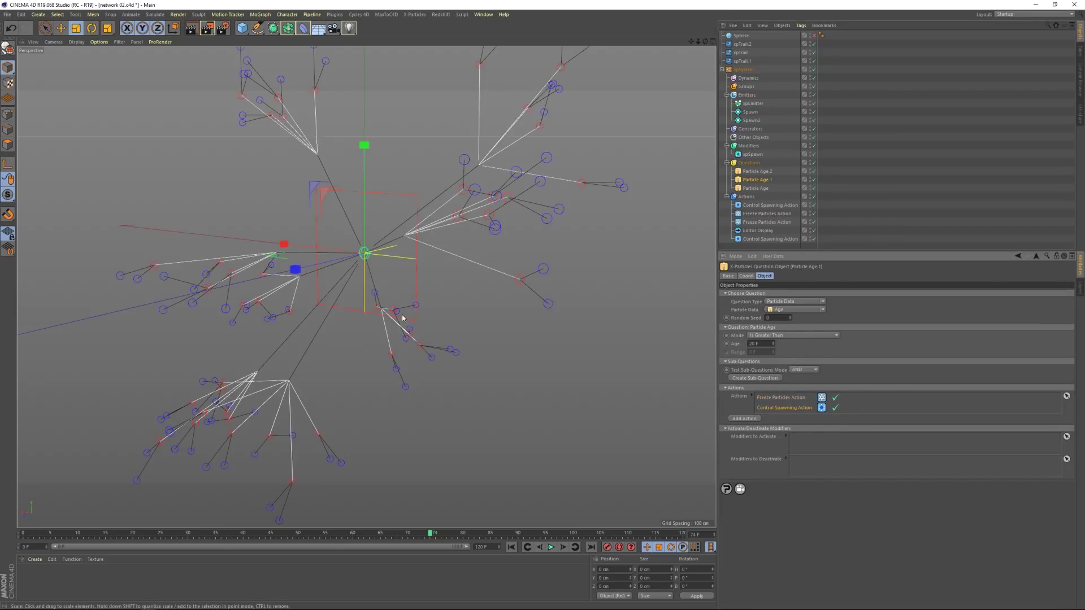
{"action": "left_click", "coordinate": [757, 171]}
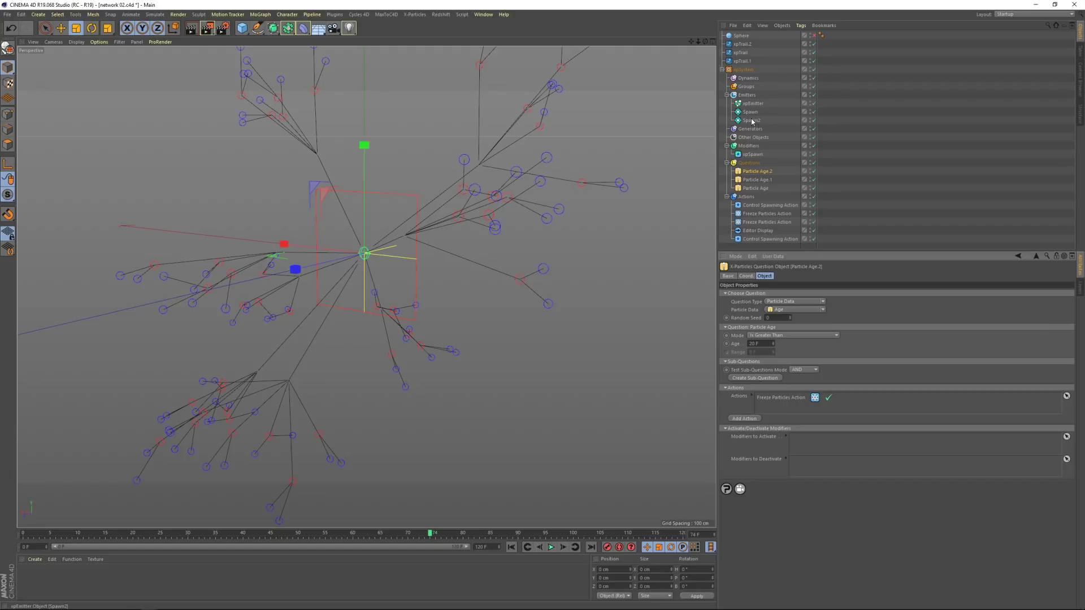
{"action": "left_click", "coordinate": [757, 179]}
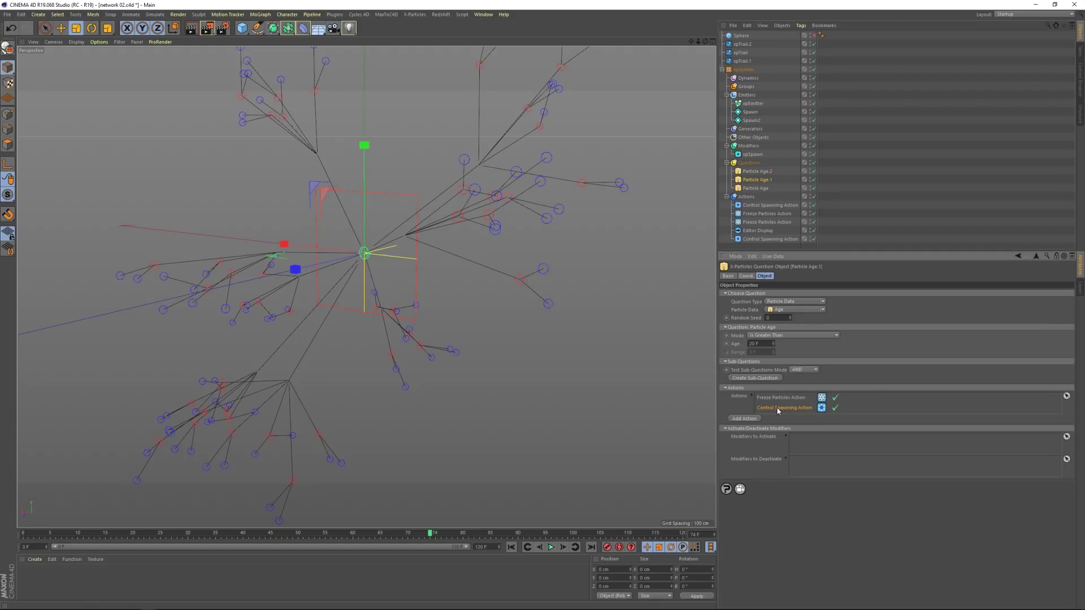
{"action": "double_click", "coordinate": [778, 408]}
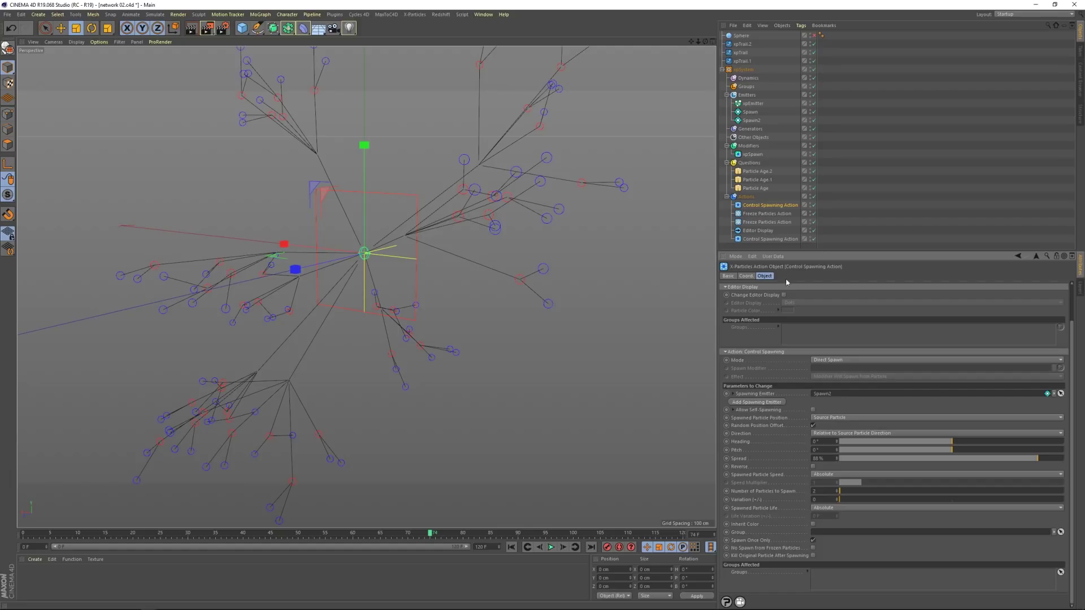
{"action": "left_click", "coordinate": [751, 121]}
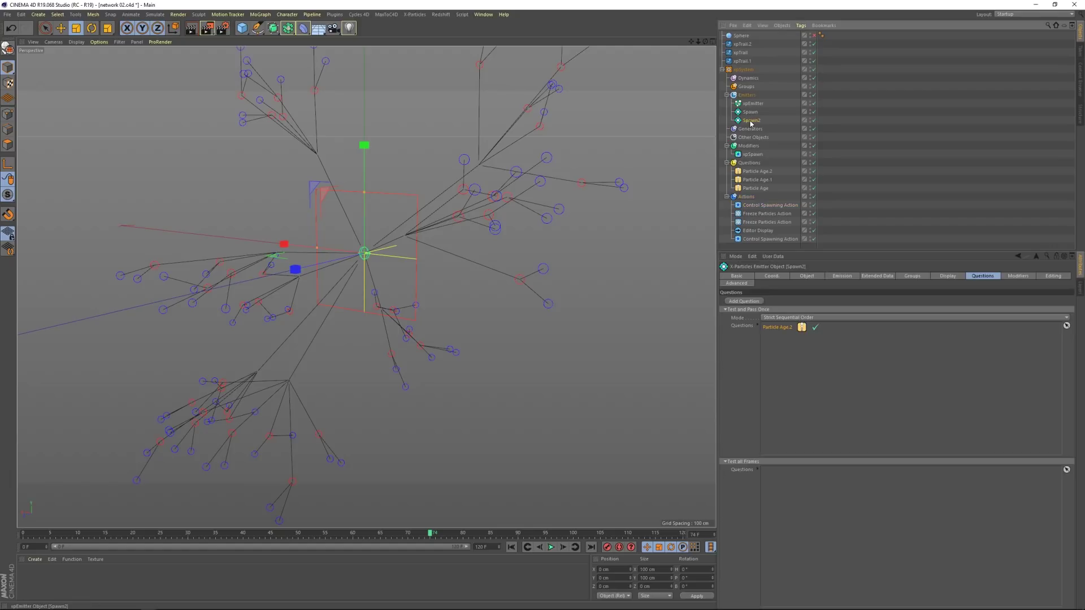
Open Spawn2's Particle Age.2 question (Age greater than 20 F, Freeze Particles), then rewind and replay the simulation
{"action": "double_click", "coordinate": [775, 327]}
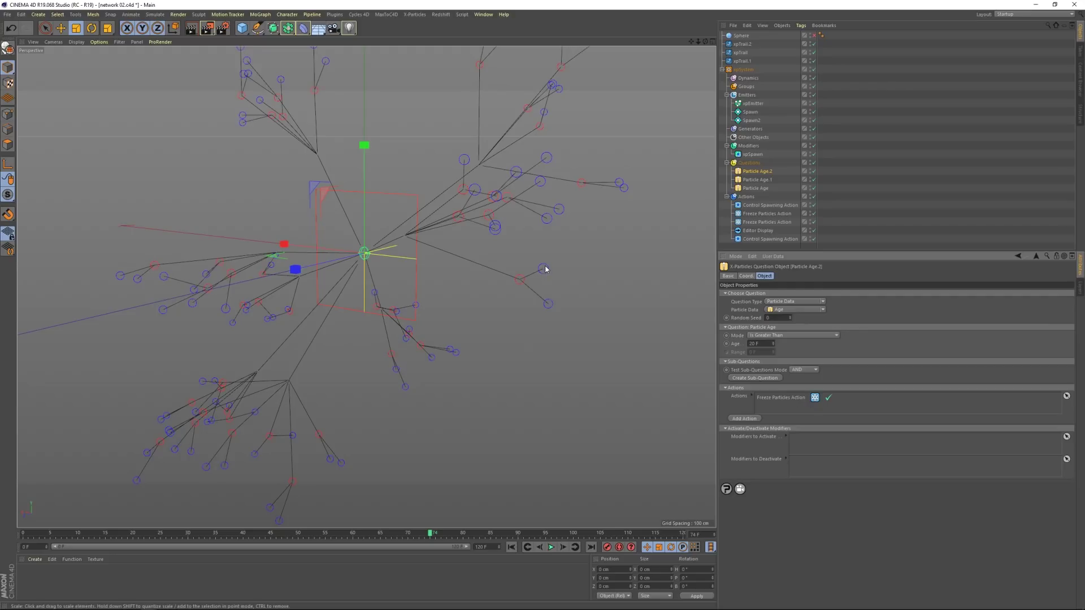
{"action": "key", "text": "shift+f"}
{"action": "left_click", "coordinate": [551, 547]}
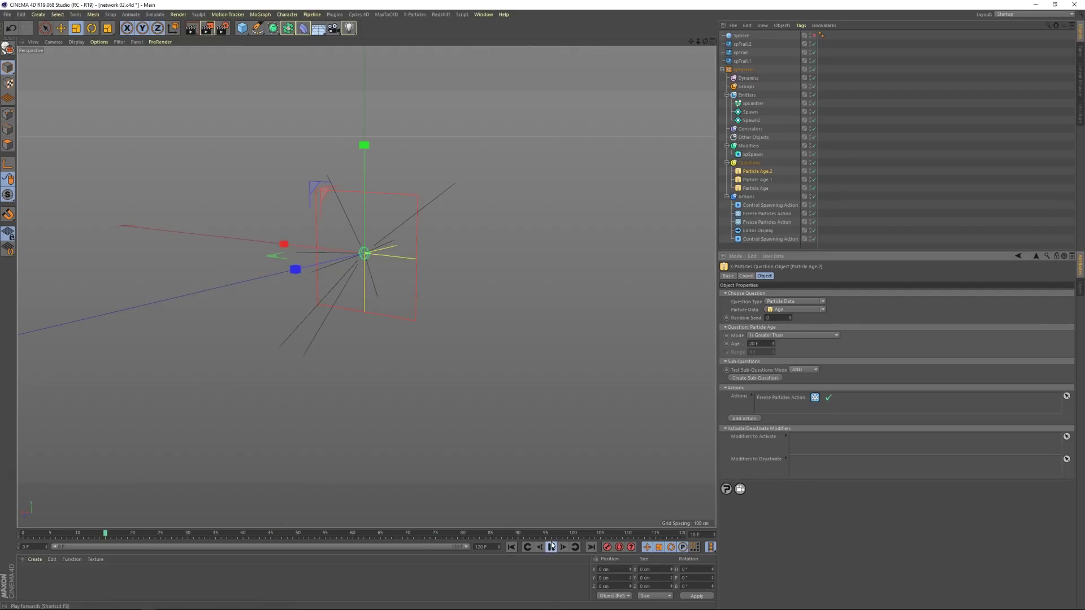